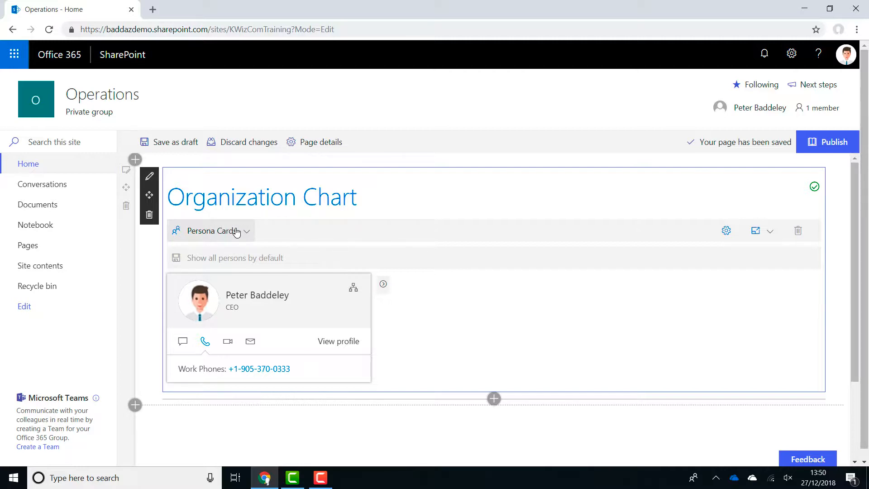
Switch the displayed control from Persona Cards to Organization Chart #1 and open its settings
{"action": "left_click", "coordinate": [235, 231]}
{"action": "left_click", "coordinate": [230, 272]}
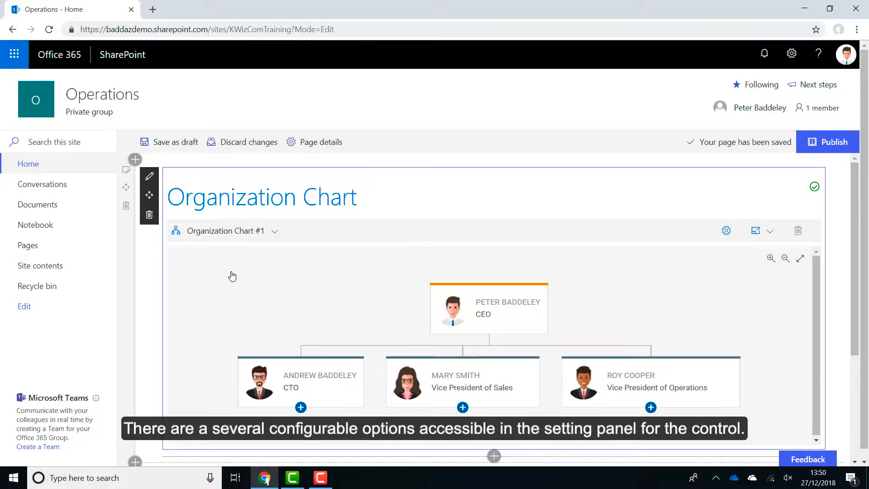
{"action": "left_click", "coordinate": [726, 230]}
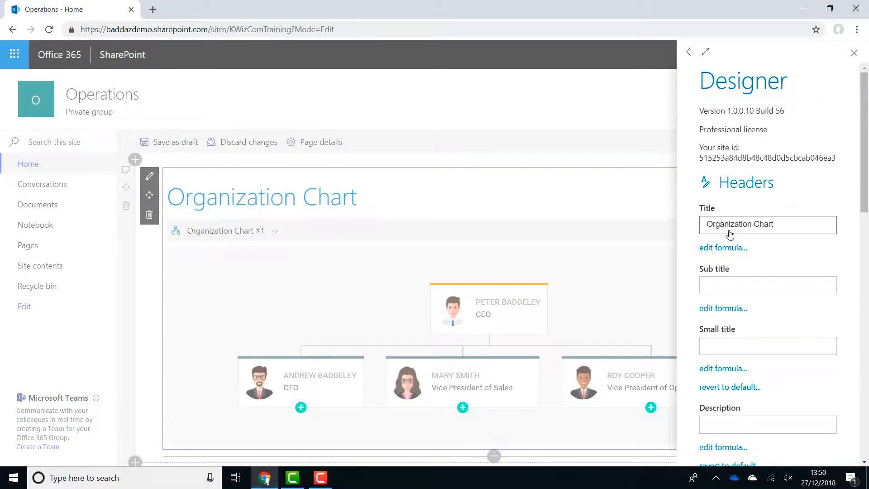
Set the organization chart's default zoom to 50%
{"action": "left_click_drag", "start_coordinate": [862, 195], "coordinate": [855, 327]}
{"action": "double_click", "coordinate": [745, 250]}
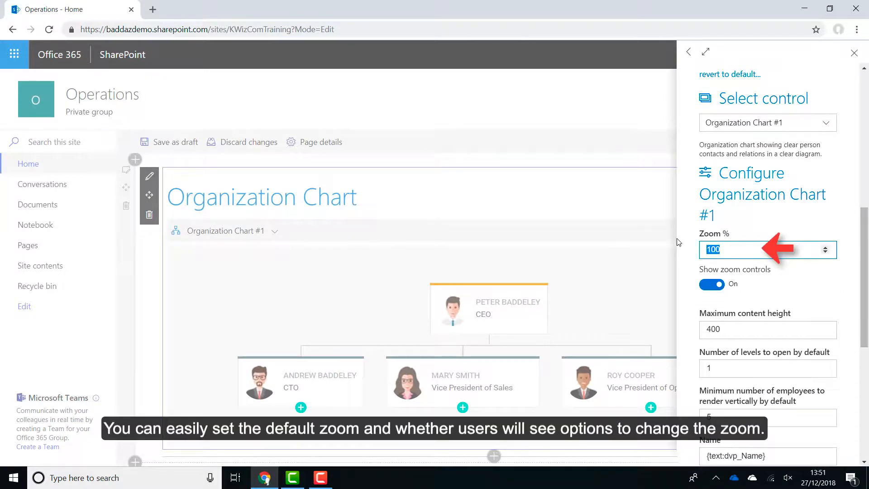
{"action": "type", "text": "50"}
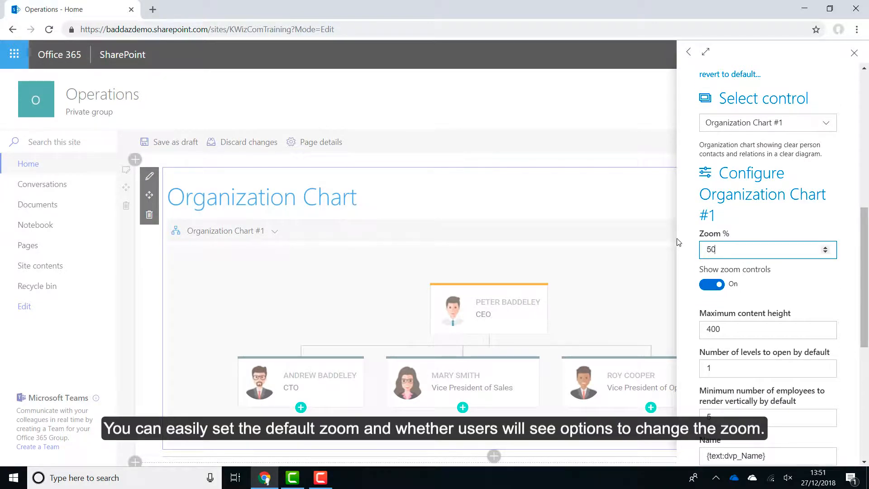
{"action": "left_click", "coordinate": [828, 281]}
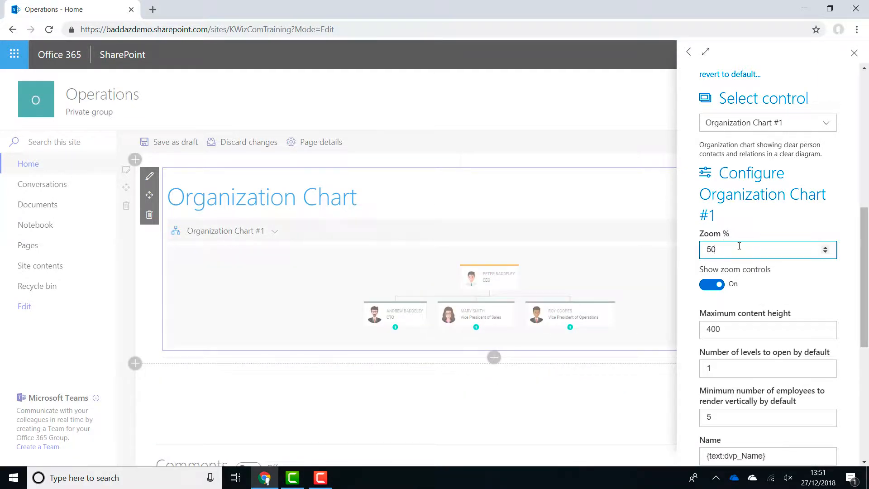
Set the organization chart's default zoom back to 100%
{"action": "left_click_drag", "start_coordinate": [737, 249], "coordinate": [683, 242]}
{"action": "type", "text": "100"}
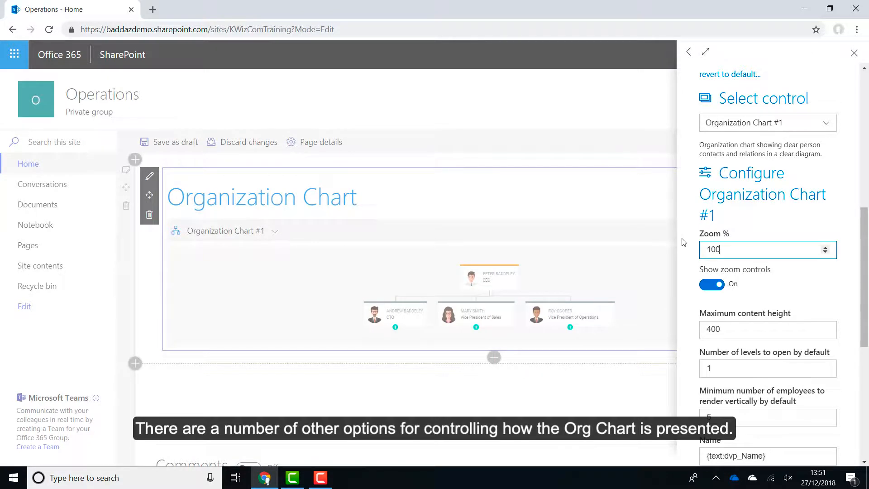
{"action": "left_click", "coordinate": [773, 275]}
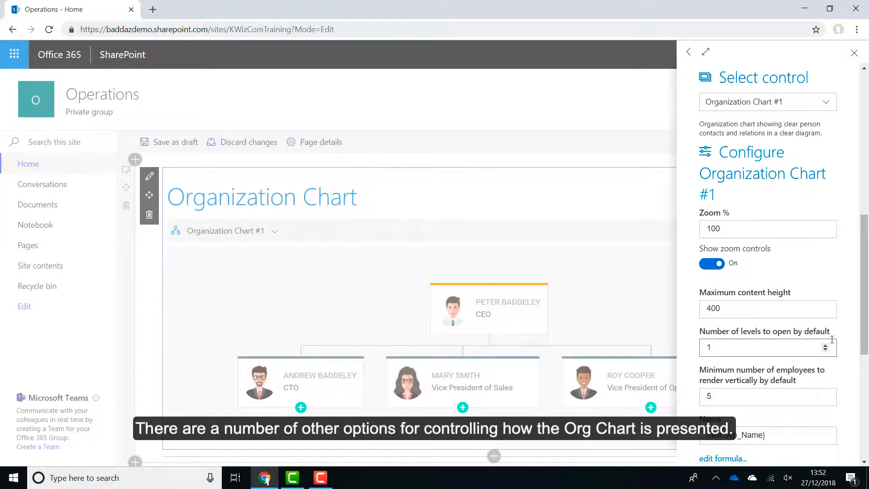
Set the number of levels to open by default to 3, close the settings and look over the expanded chart
{"action": "left_click", "coordinate": [825, 346]}
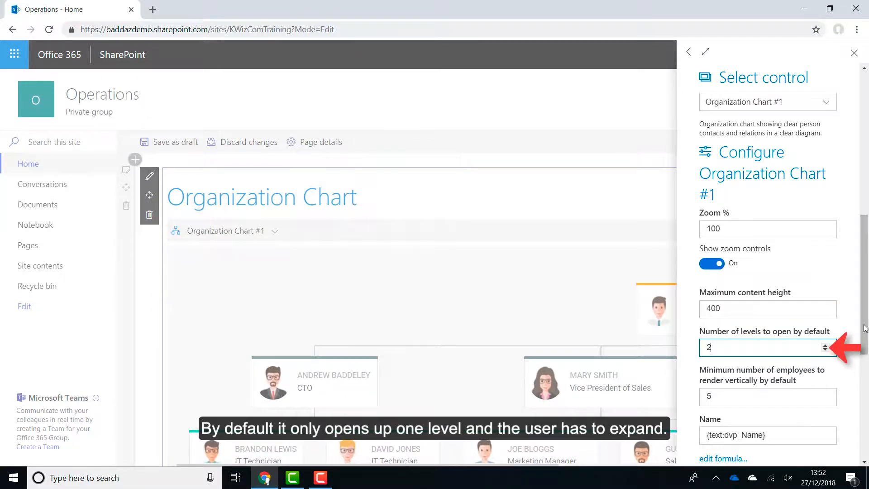
{"action": "left_click_drag", "start_coordinate": [864, 325], "coordinate": [863, 326]}
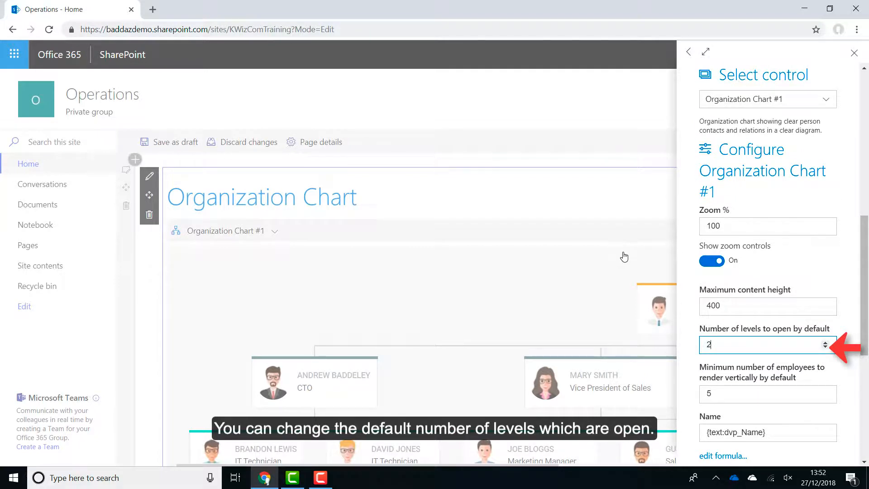
{"action": "left_click", "coordinate": [824, 342]}
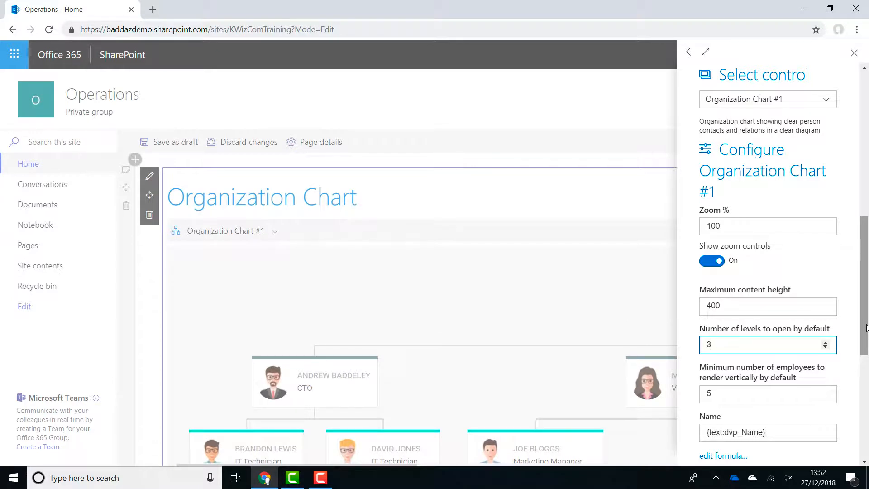
{"action": "left_click", "coordinate": [852, 52]}
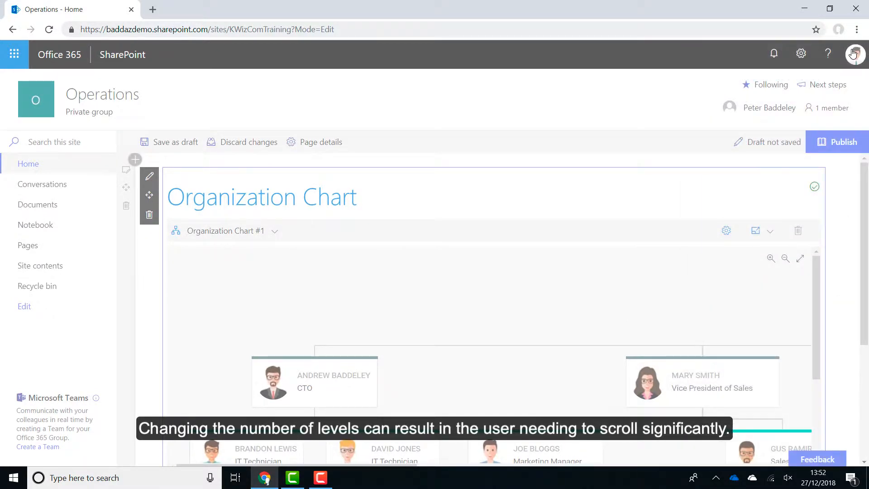
{"action": "mouse_move", "coordinate": [817, 285]}
{"action": "left_mouse_down"}
{"action": "mouse_move", "coordinate": [805, 363]}
{"action": "mouse_move", "coordinate": [818, 323]}
{"action": "mouse_move", "coordinate": [815, 271]}
{"action": "left_mouse_up"}
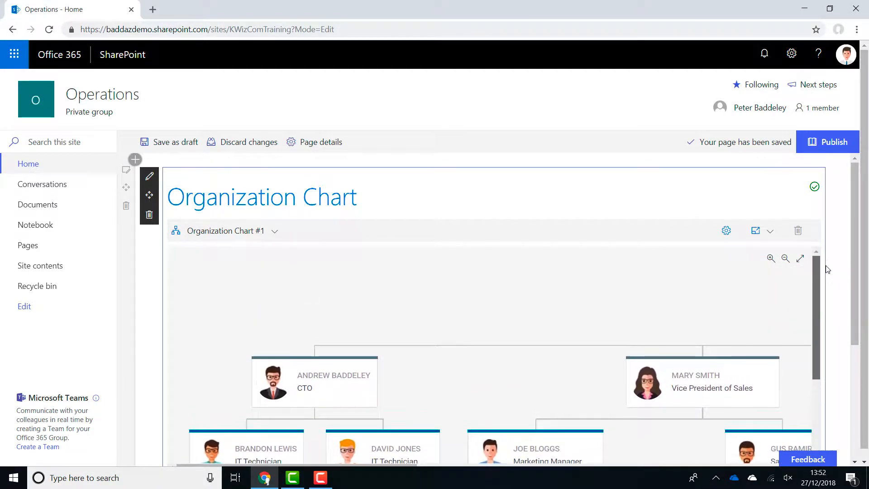
Set the organization chart's maximum content height to 1000 and close the settings
{"action": "left_click", "coordinate": [725, 230]}
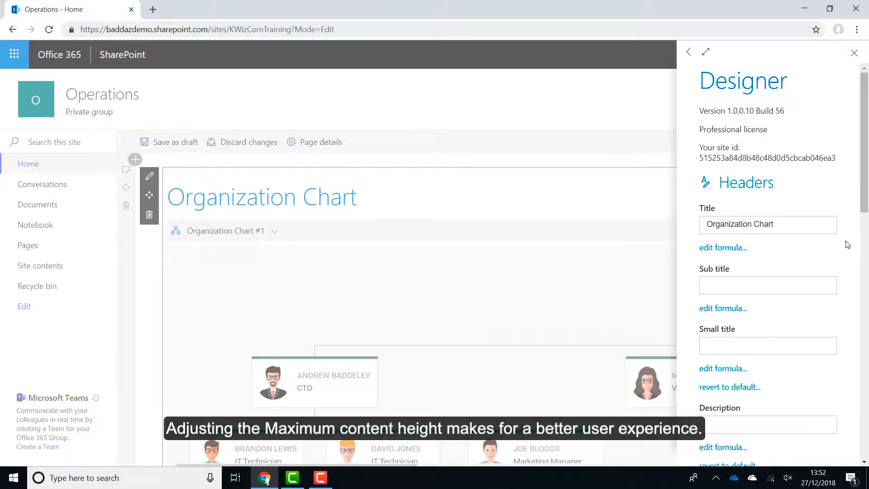
{"action": "left_click_drag", "start_coordinate": [865, 202], "coordinate": [857, 336]}
{"action": "double_click", "coordinate": [780, 326]}
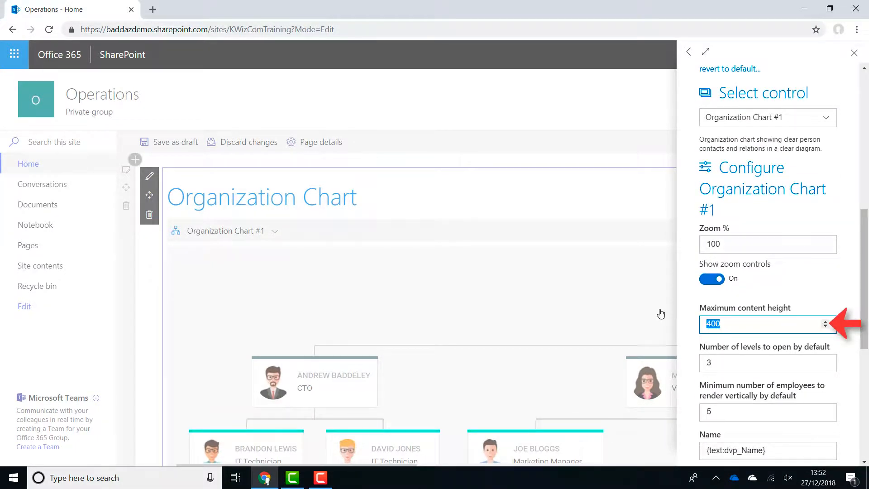
{"action": "type", "text": "1000"}
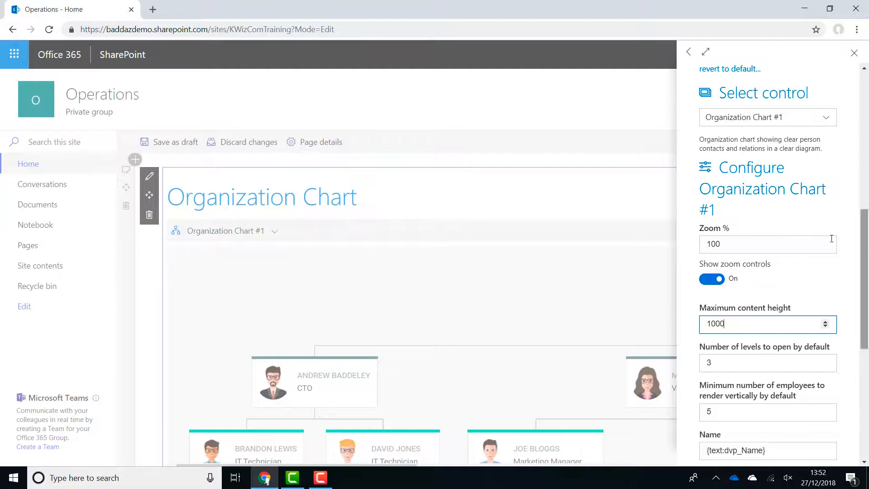
{"action": "left_click", "coordinate": [855, 253]}
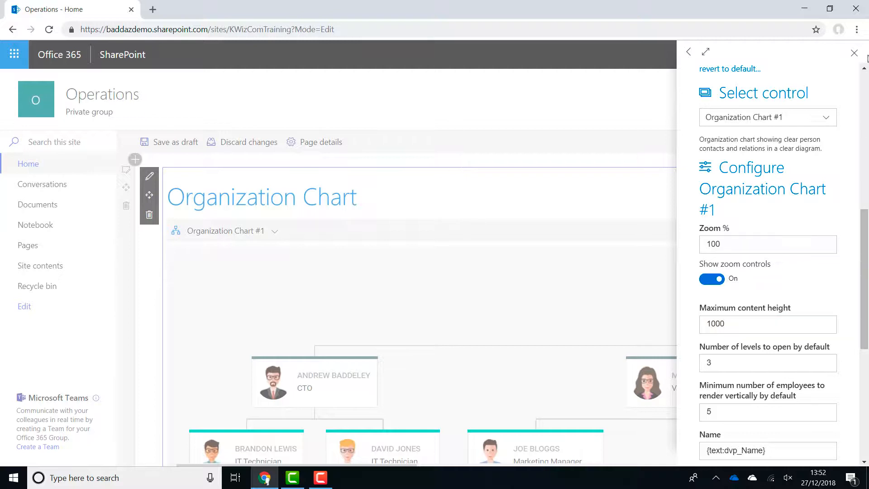
{"action": "left_click", "coordinate": [853, 55]}
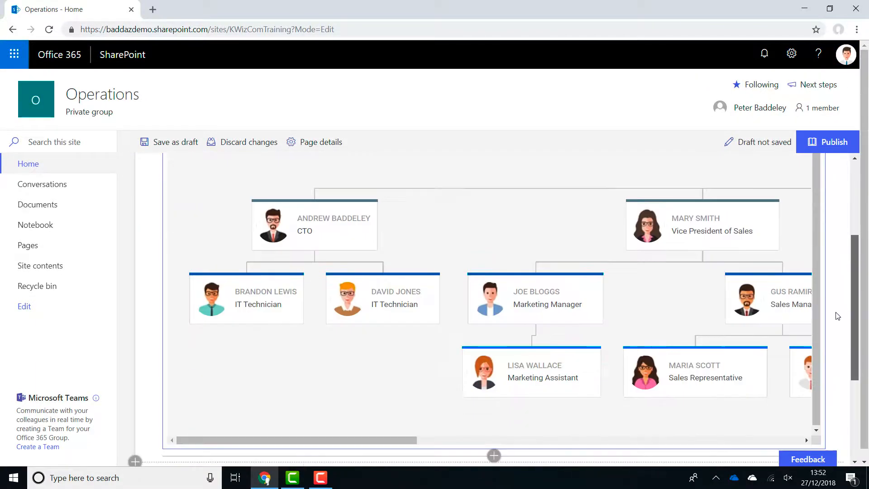
In the chart settings, return the levels to open by default to 1 and the maximum content height to 400
{"action": "left_click", "coordinate": [726, 230]}
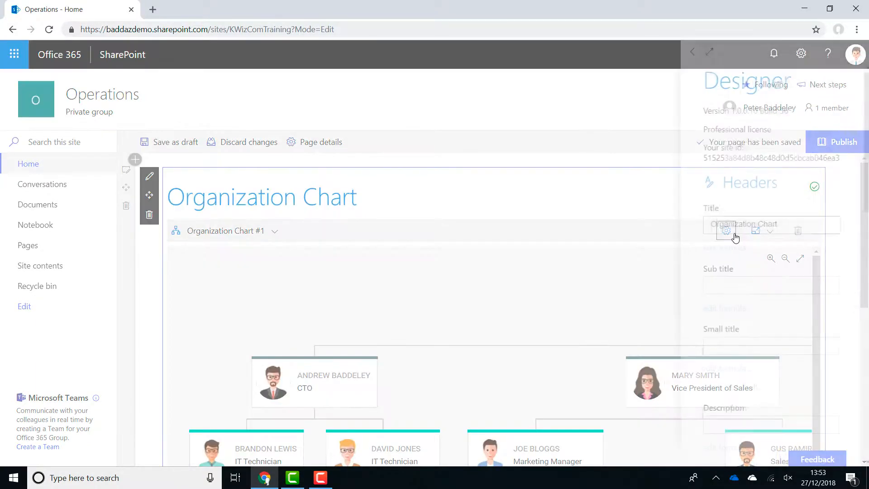
{"action": "left_click_drag", "start_coordinate": [864, 211], "coordinate": [859, 302]}
{"action": "scroll", "coordinate": [858, 302], "scroll_direction": "down", "scroll_amount": 4}
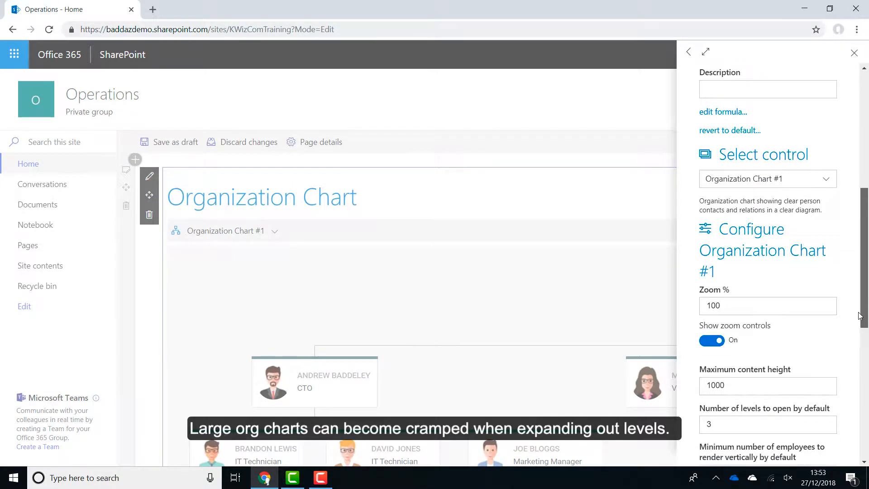
{"action": "left_click", "coordinate": [824, 343]}
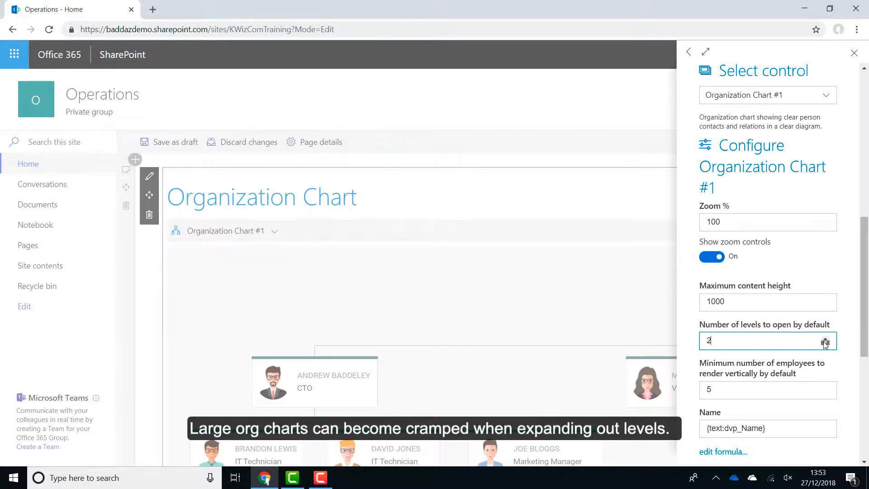
{"action": "left_click", "coordinate": [824, 344]}
{"action": "left_click", "coordinate": [756, 304]}
{"action": "key", "text": "ctrl+a"}
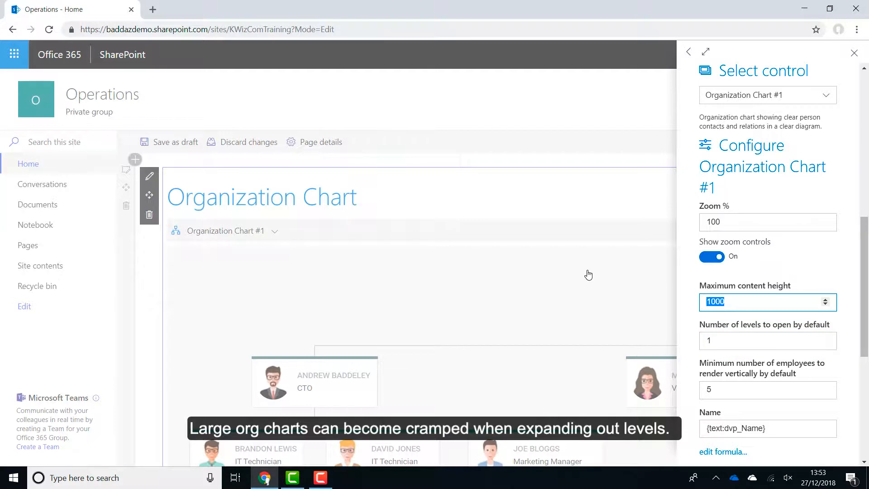
{"action": "type", "text": "400"}
{"action": "scroll", "coordinate": [746, 357], "scroll_direction": "down", "scroll_amount": 1}
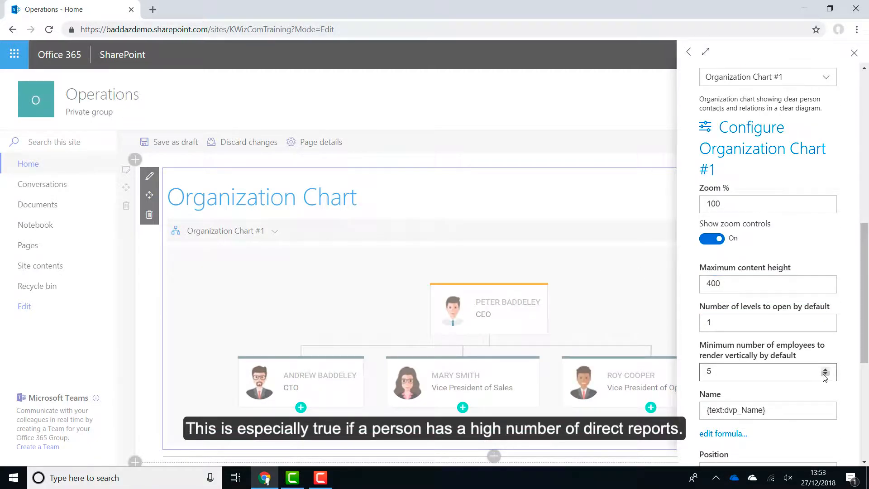
Set the minimum number of employees to render vertically by default to 2
{"action": "left_click_drag", "start_coordinate": [807, 374], "coordinate": [647, 358]}
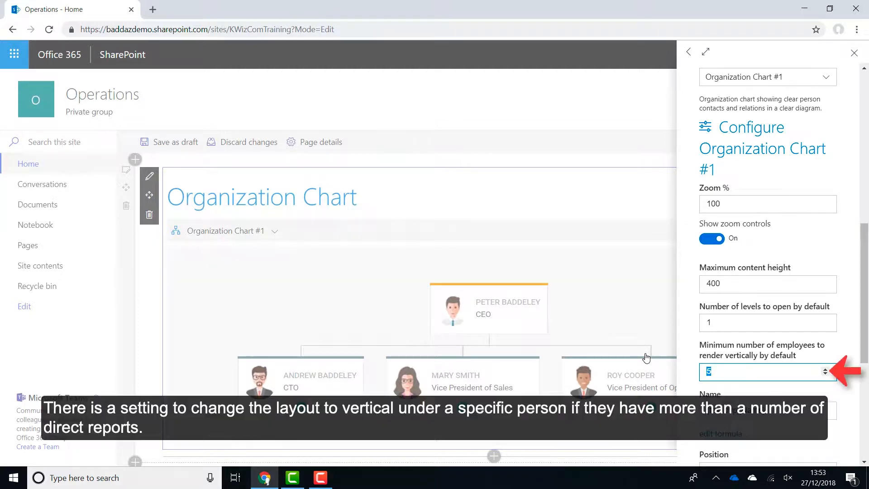
{"action": "type", "text": "2"}
{"action": "left_click", "coordinate": [718, 343]}
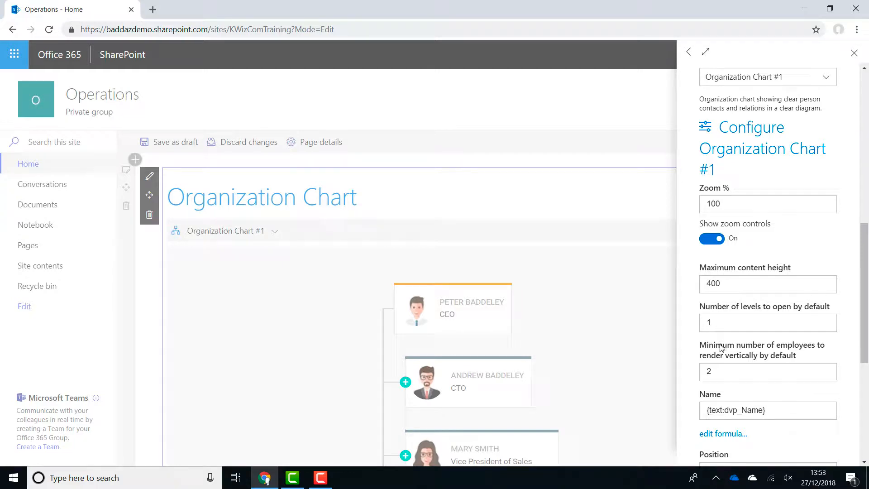
Set the minimum number of employees to render vertically by default back to 5
{"action": "left_click_drag", "start_coordinate": [729, 369], "coordinate": [683, 367]}
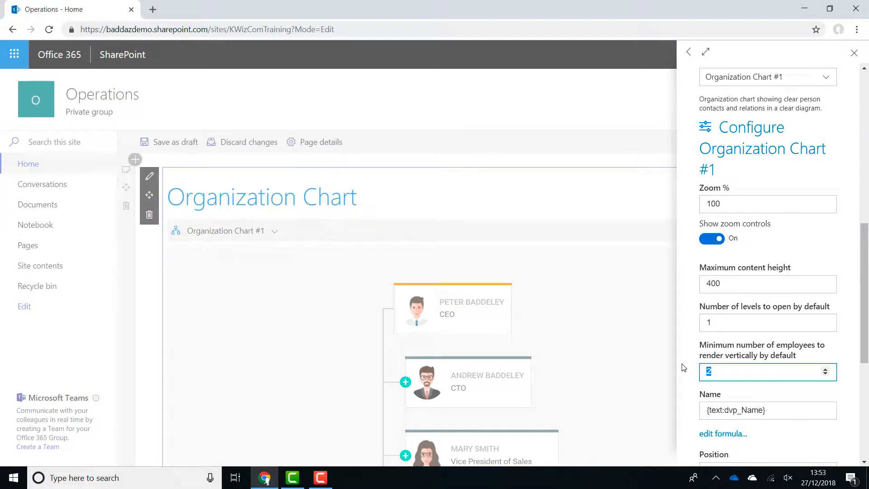
{"action": "type", "text": "5"}
{"action": "left_click", "coordinate": [752, 345]}
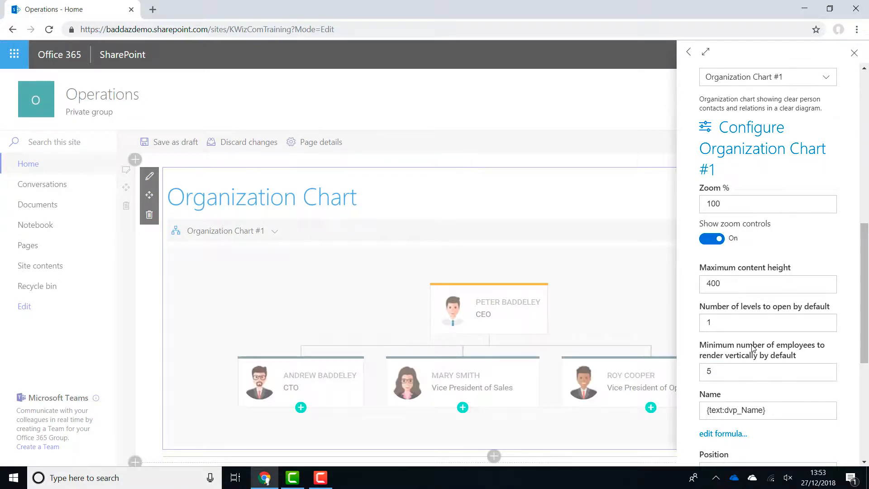
Review the name, position and card action settings, examine the LinkedIn action's icon, tooltip and JavaScript code, and close its editor
{"action": "left_click_drag", "start_coordinate": [867, 328], "coordinate": [867, 358]}
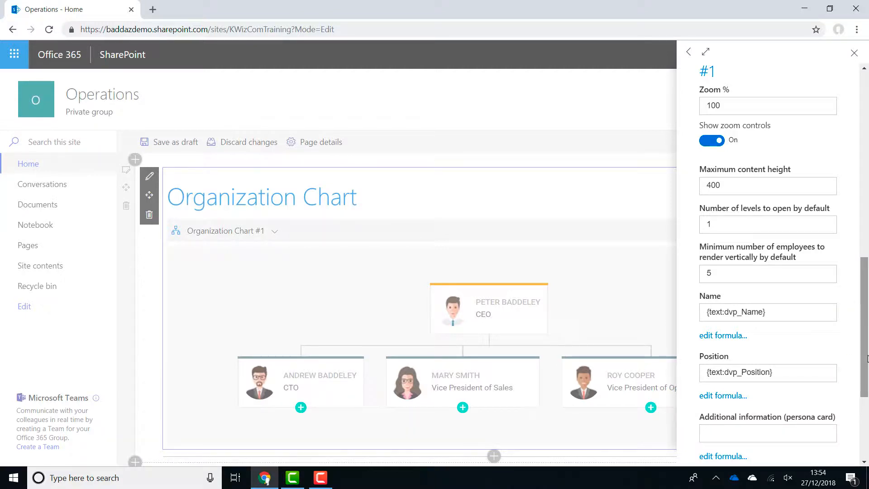
{"action": "left_click_drag", "start_coordinate": [867, 360], "coordinate": [862, 429]}
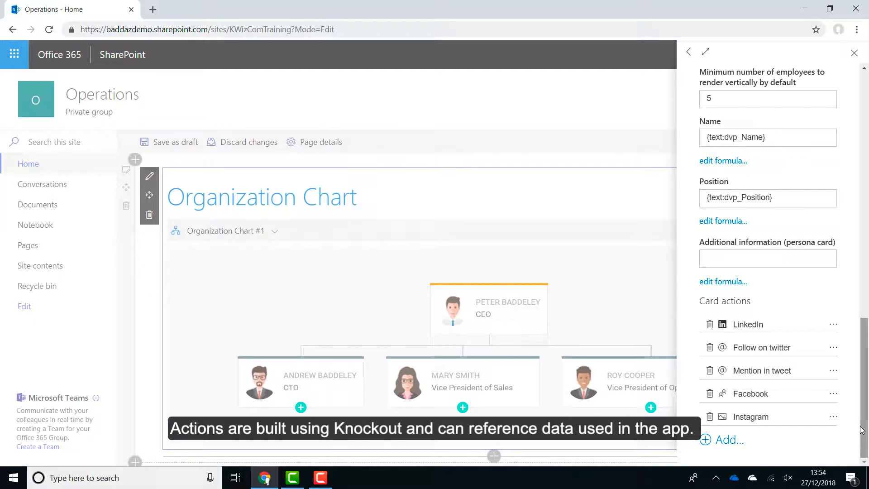
{"action": "left_click", "coordinate": [834, 325]}
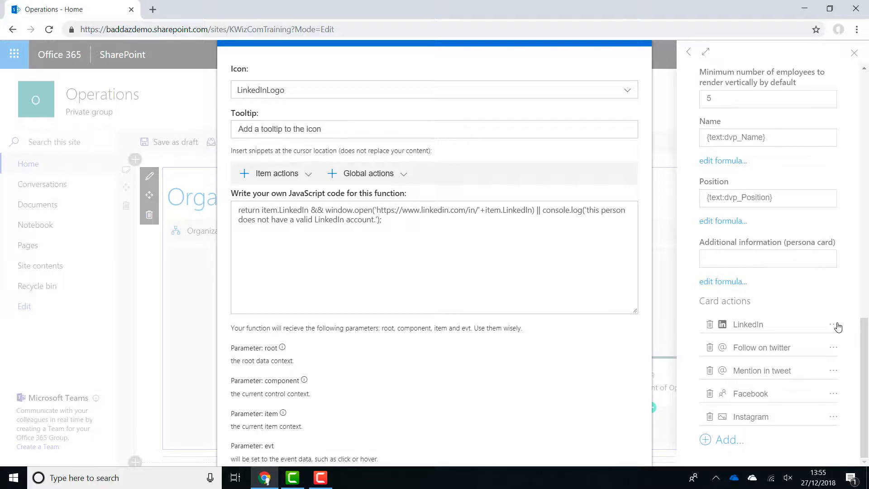
{"action": "left_click", "coordinate": [862, 273]}
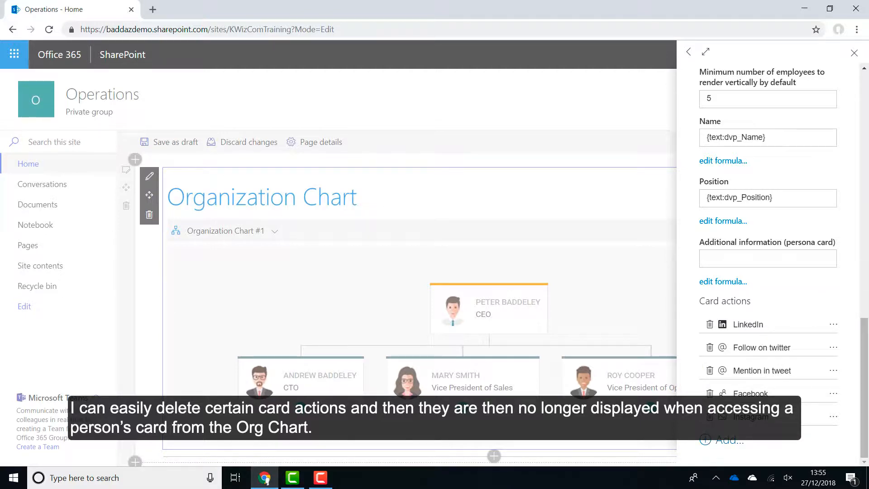
Delete the Instagram and Facebook card actions and close the chart settings
{"action": "left_click", "coordinate": [709, 417]}
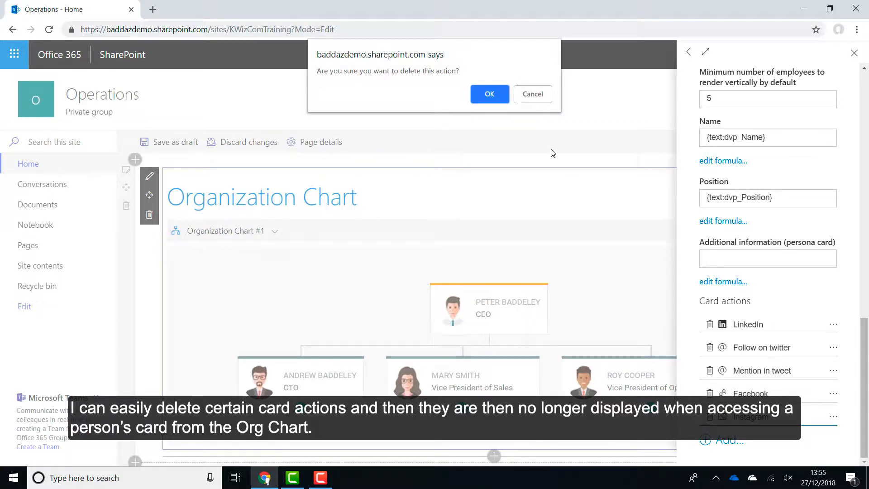
{"action": "left_click", "coordinate": [488, 94]}
{"action": "left_click", "coordinate": [709, 398]}
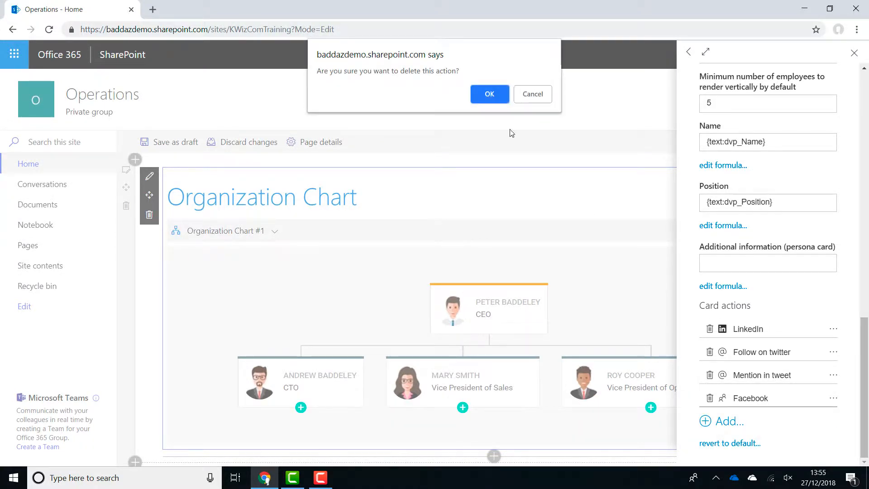
{"action": "left_click", "coordinate": [492, 91]}
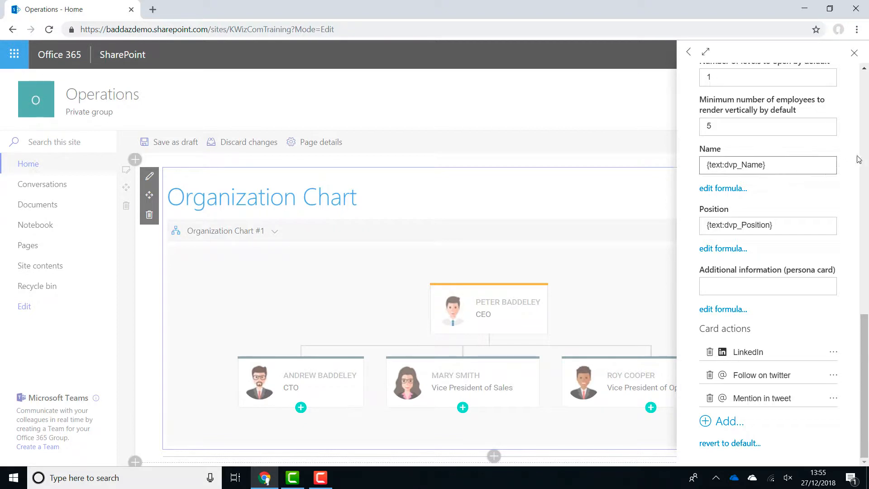
{"action": "left_click", "coordinate": [854, 53]}
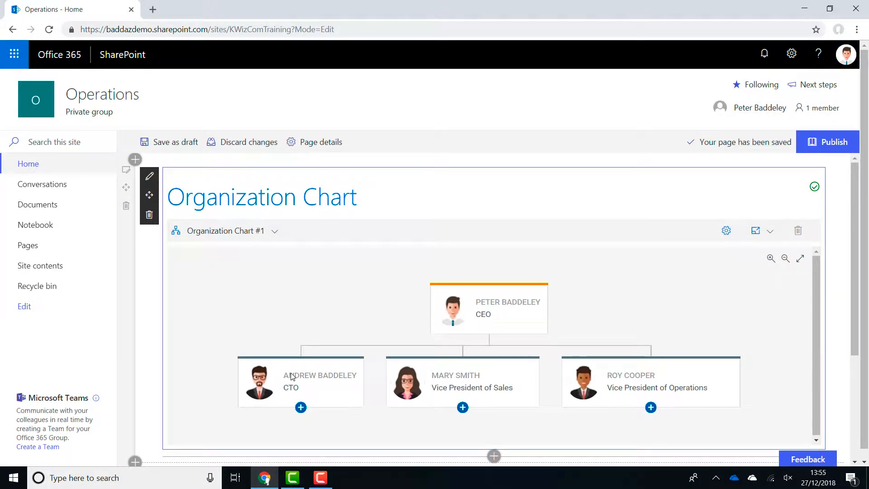
View the CTO's contact card from the chart, examine its social link options, and close the card
{"action": "mouse_move", "coordinate": [292, 376]}
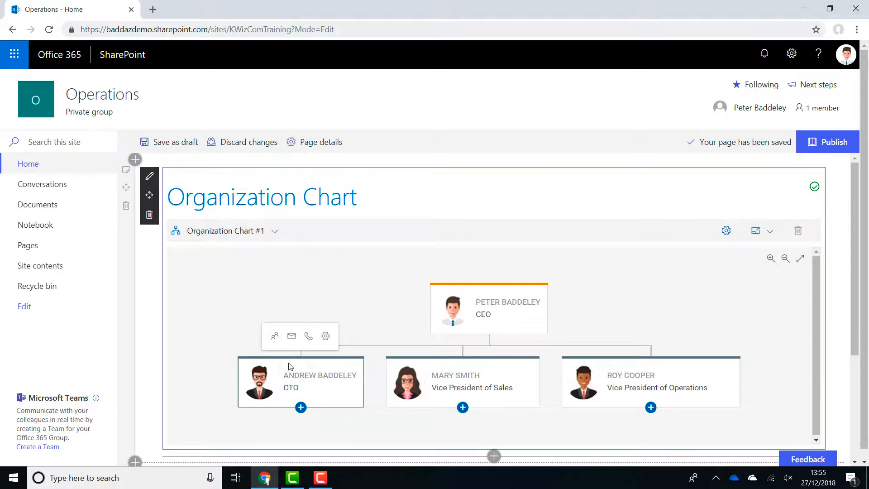
{"action": "left_click", "coordinate": [275, 338]}
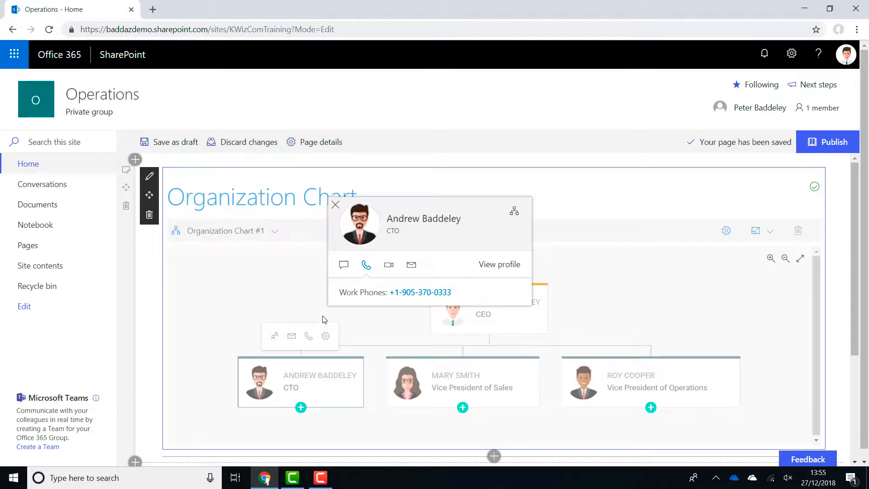
{"action": "left_click", "coordinate": [344, 265]}
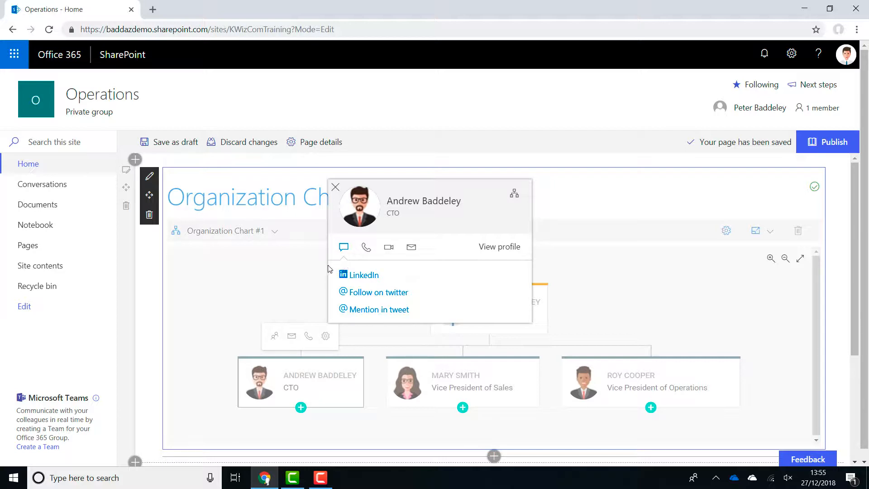
{"action": "left_click", "coordinate": [309, 269]}
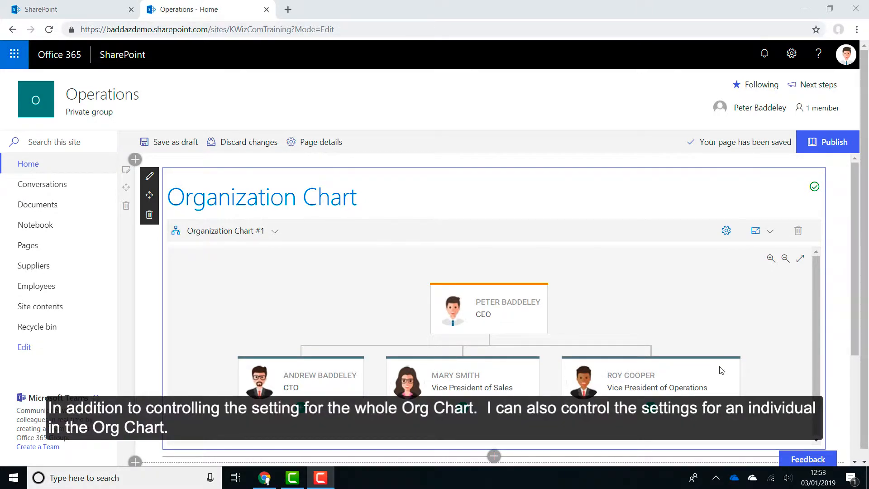
Set the state of the Vice President of Operations' card to opened and close its configuration
{"action": "mouse_move", "coordinate": [721, 371]}
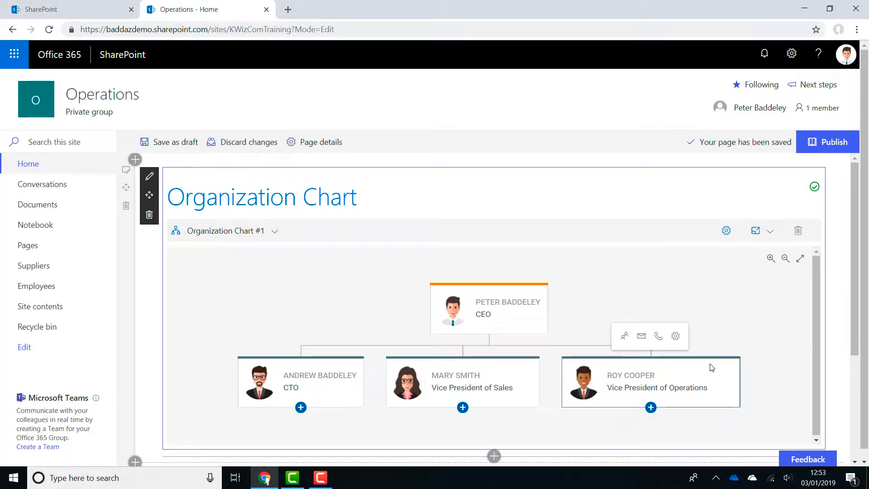
{"action": "left_click", "coordinate": [675, 337]}
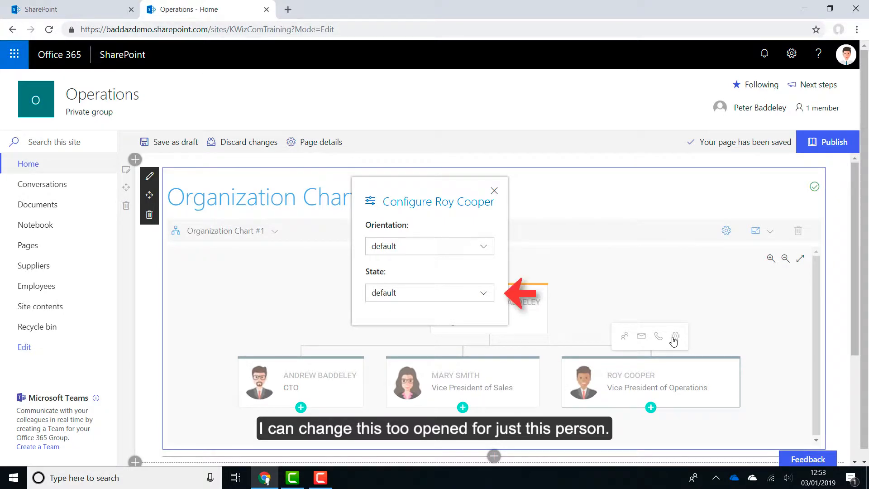
{"action": "left_click", "coordinate": [492, 294]}
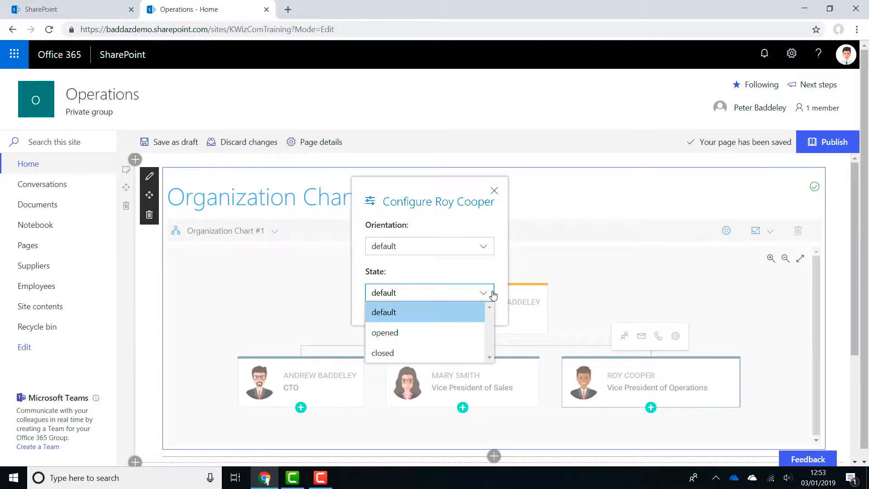
{"action": "left_click", "coordinate": [462, 332]}
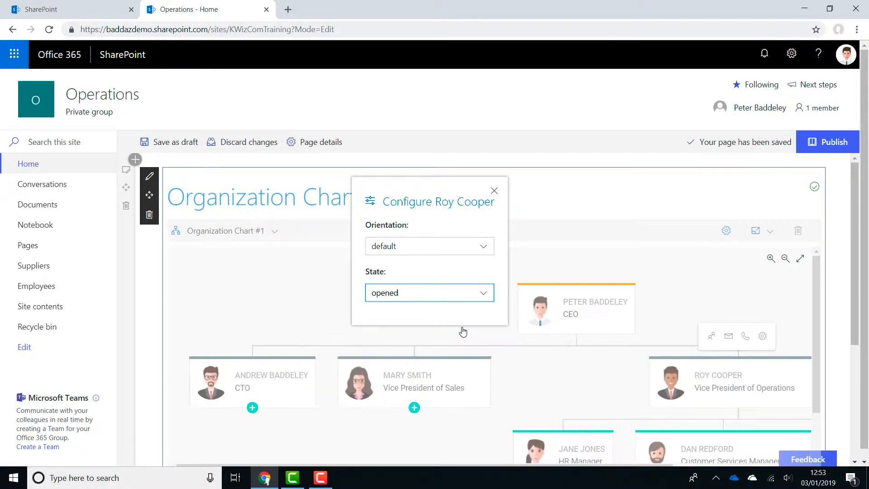
{"action": "left_click", "coordinate": [660, 297]}
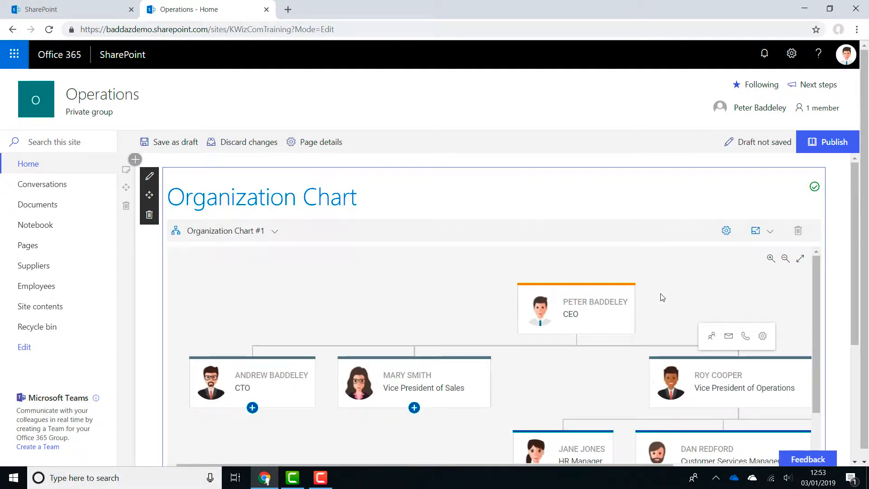
Set the orientation of the hierarchy below the Vice President of Operations to vertical and close its configuration
{"action": "left_click_drag", "start_coordinate": [815, 291], "coordinate": [822, 336]}
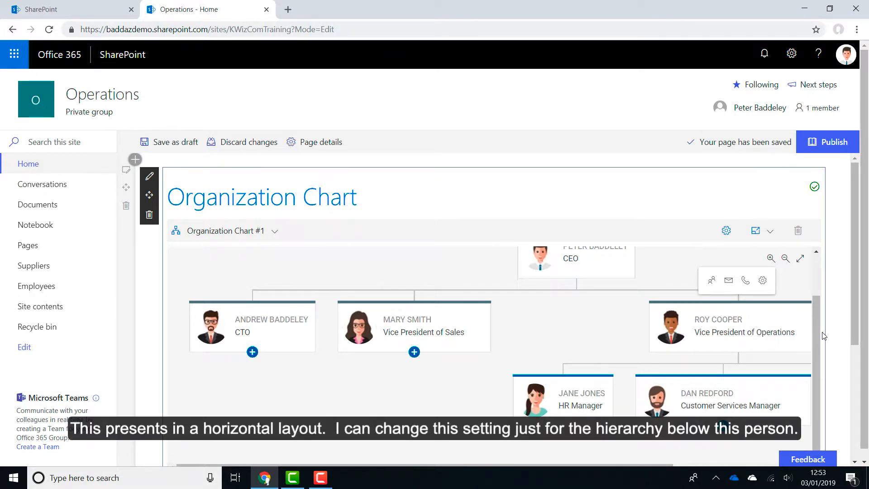
{"action": "left_click", "coordinate": [762, 281]}
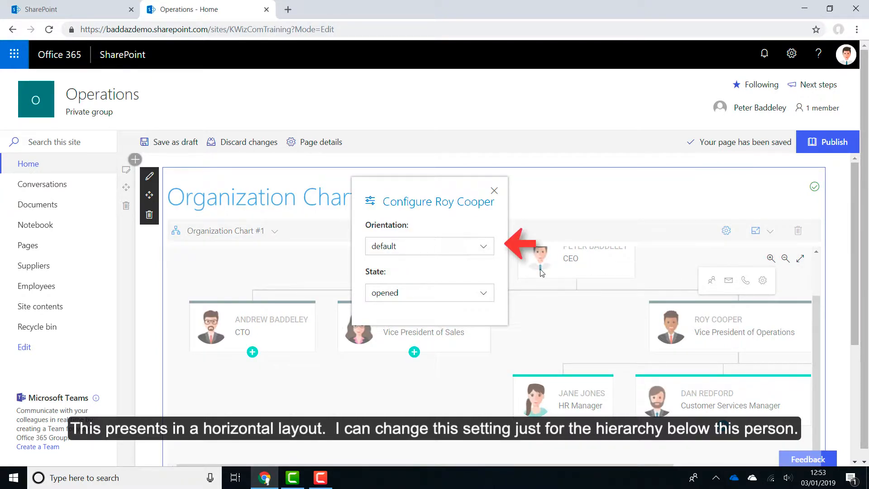
{"action": "left_click", "coordinate": [482, 253]}
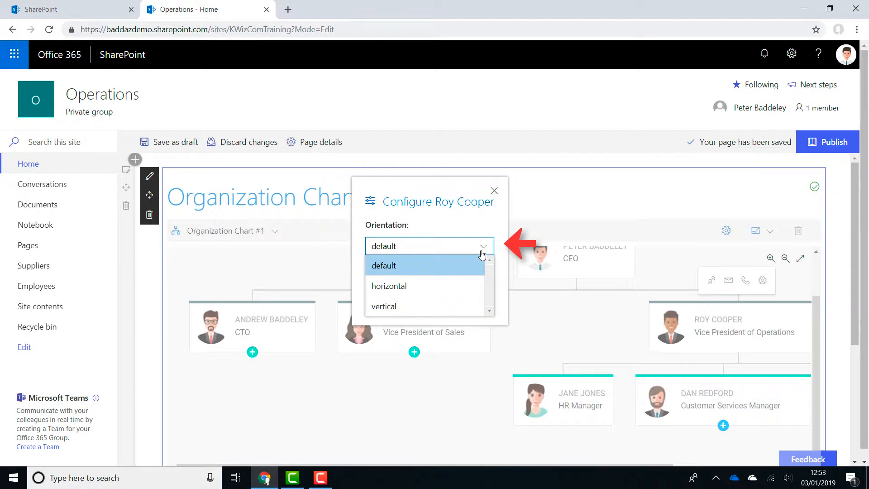
{"action": "left_click", "coordinate": [445, 306]}
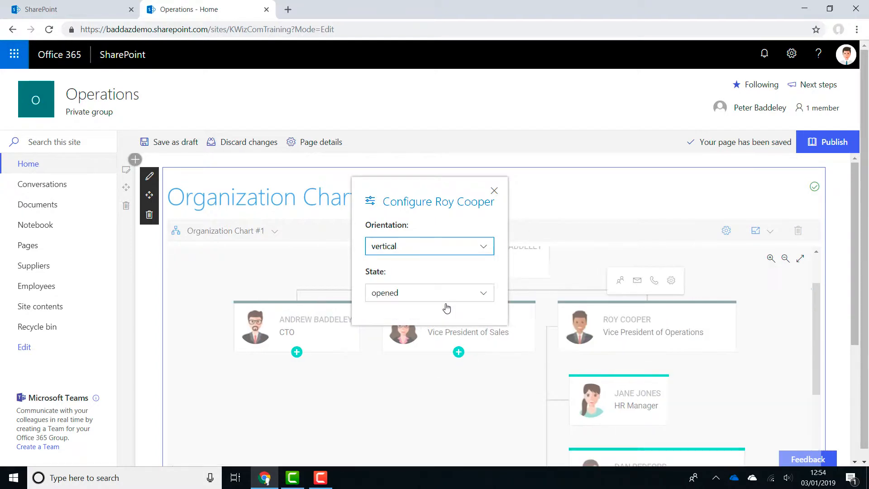
{"action": "left_click", "coordinate": [581, 281]}
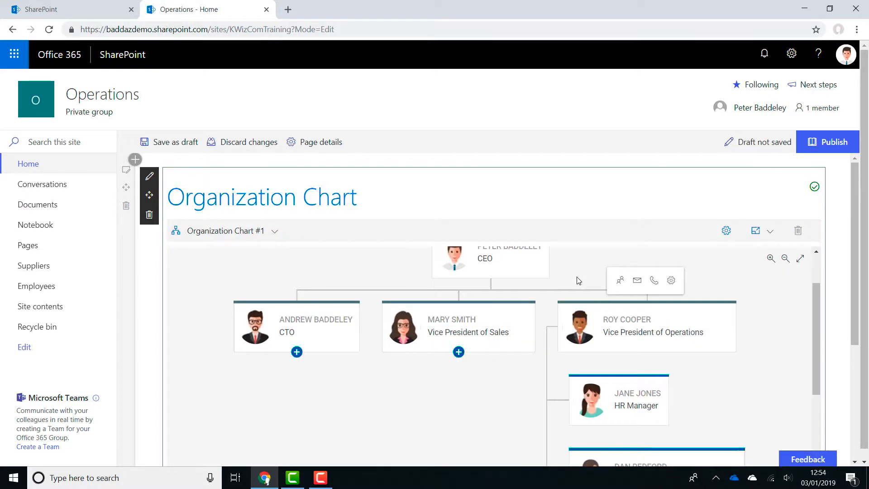
{"action": "left_click_drag", "start_coordinate": [818, 307], "coordinate": [837, 296]}
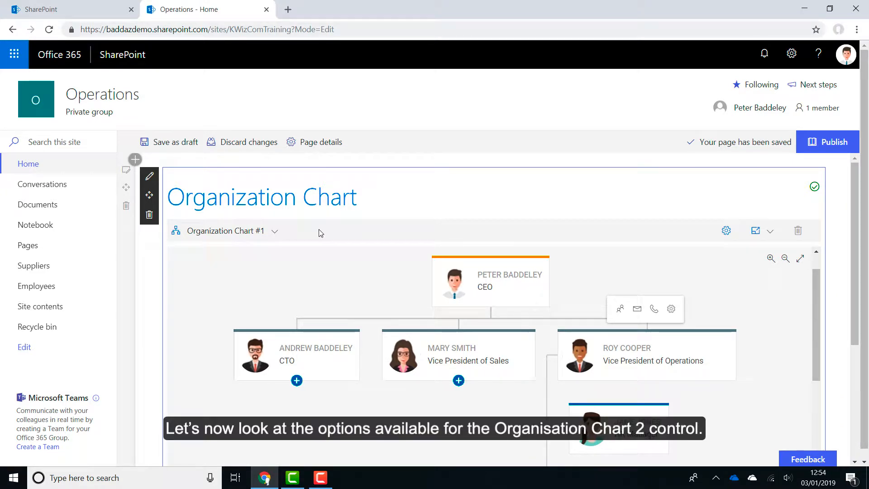
Switch the control to Organization Chart #2 and set its number of levels to open by default to 3
{"action": "left_click", "coordinate": [276, 232]}
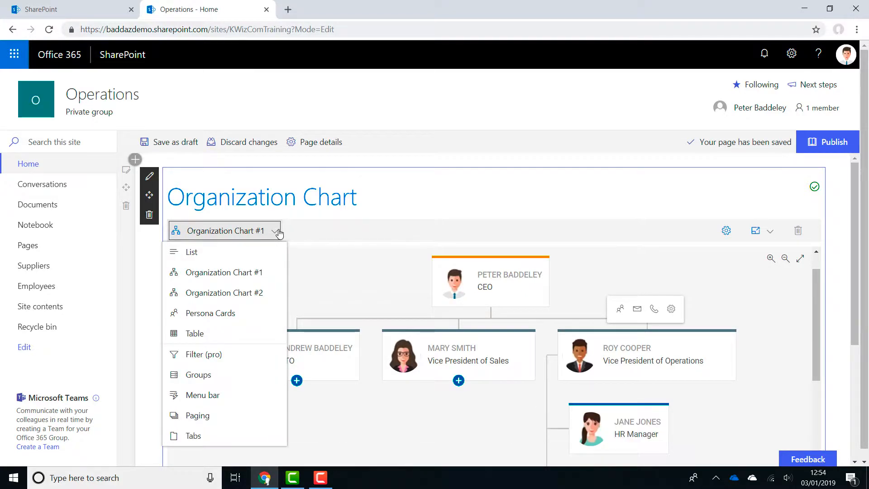
{"action": "left_click", "coordinate": [263, 293]}
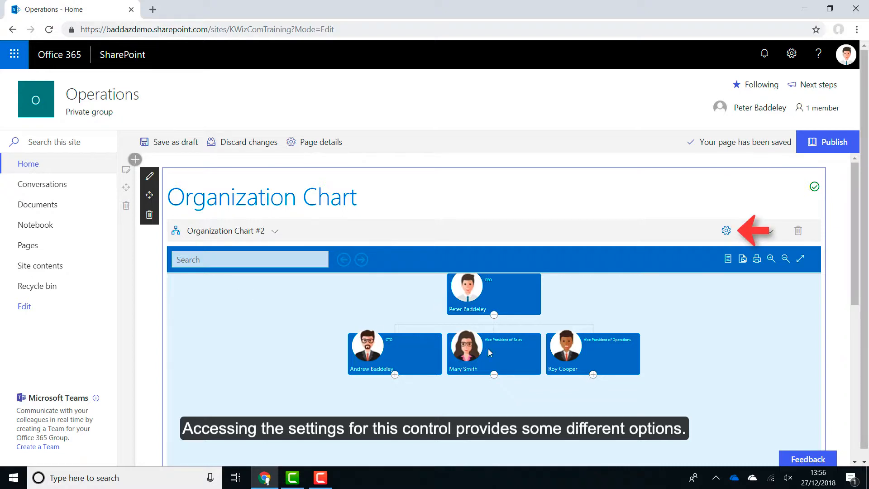
{"action": "left_click", "coordinate": [725, 231]}
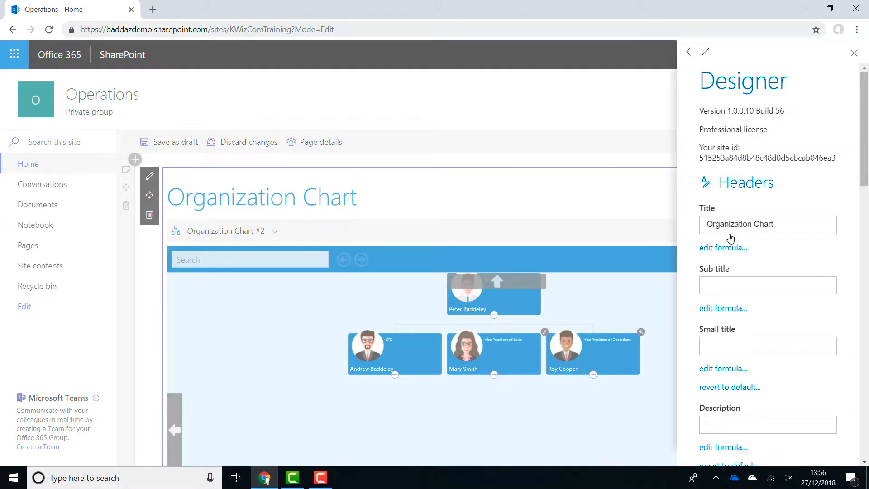
{"action": "left_click_drag", "start_coordinate": [865, 179], "coordinate": [867, 307]}
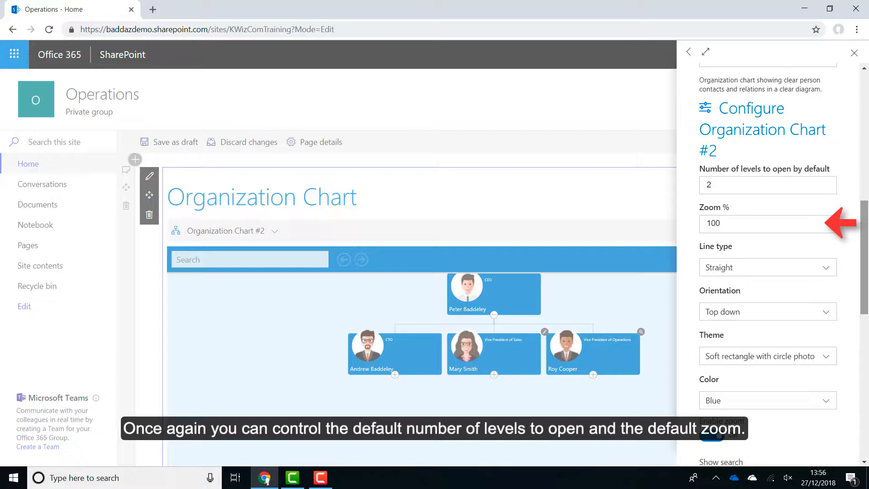
{"action": "left_click", "coordinate": [825, 185]}
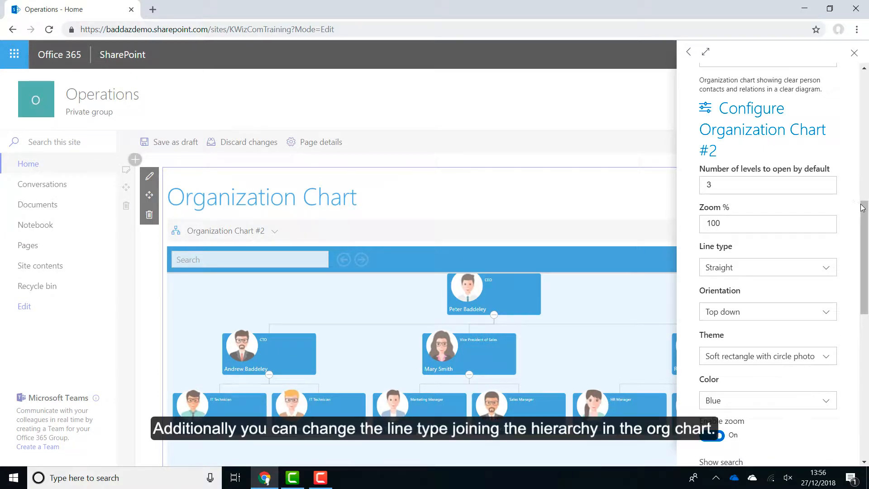
Set the line type of Organization Chart #2 to Curved and close the settings
{"action": "left_click_drag", "start_coordinate": [866, 210], "coordinate": [868, 221]}
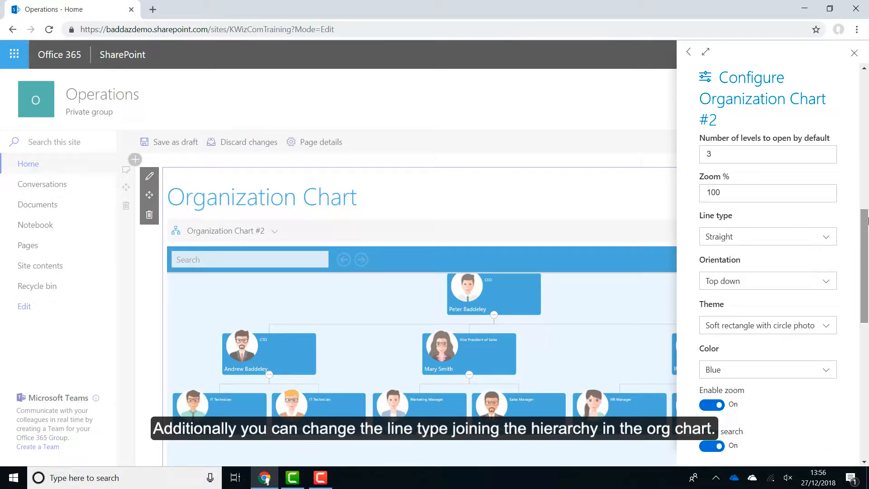
{"action": "left_click", "coordinate": [832, 233]}
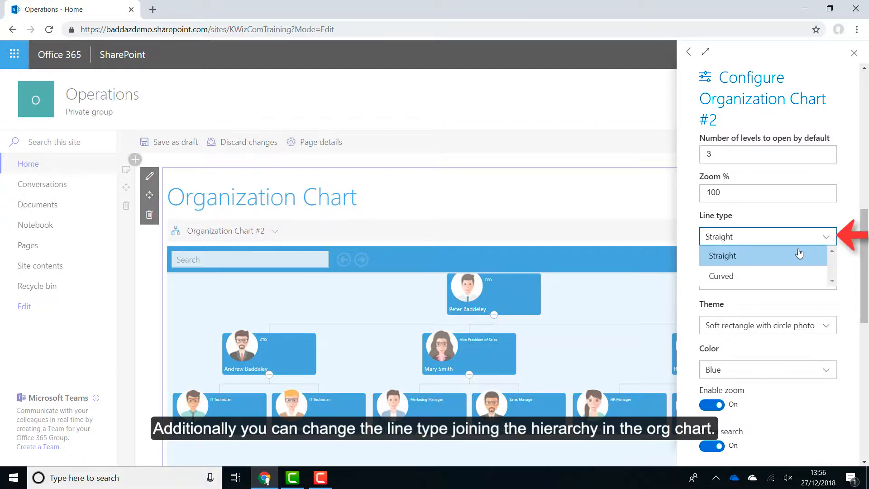
{"action": "left_click", "coordinate": [775, 274]}
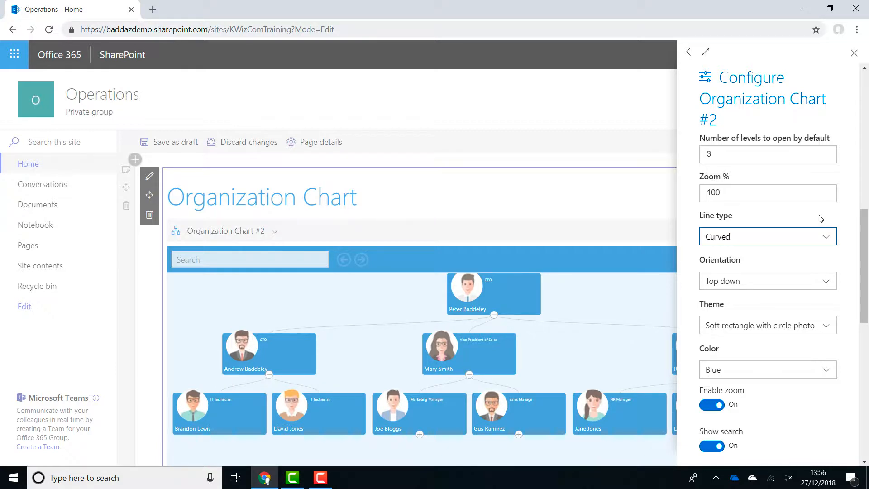
{"action": "left_click", "coordinate": [614, 210]}
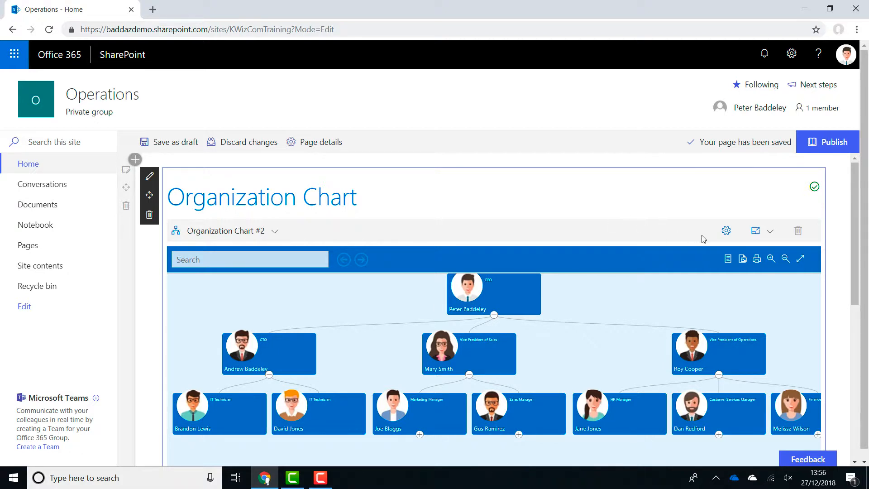
Set the orientation of Organization Chart #2 to Left to right, close the settings, and check the chart's layout
{"action": "left_click", "coordinate": [723, 231]}
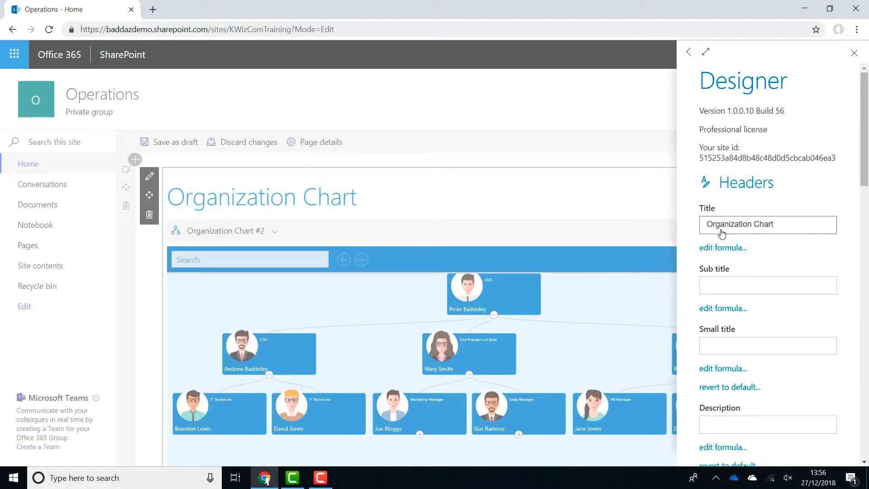
{"action": "left_click_drag", "start_coordinate": [866, 172], "coordinate": [867, 295]}
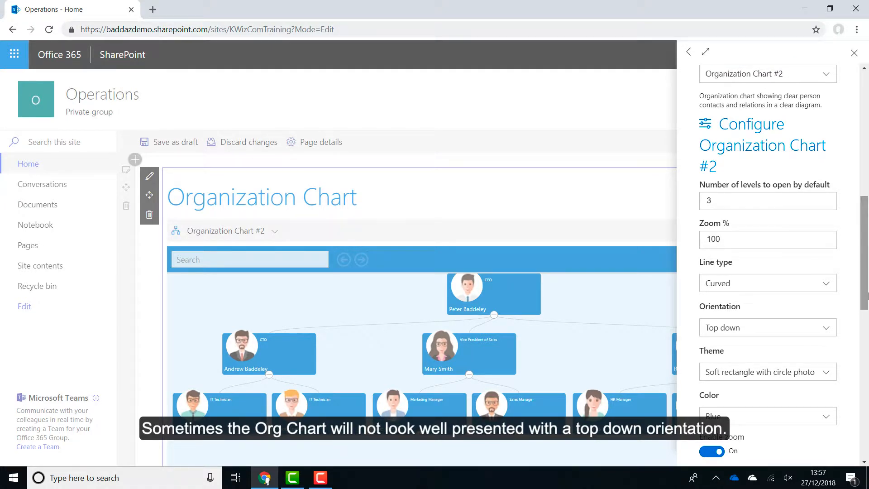
{"action": "left_click", "coordinate": [828, 332]}
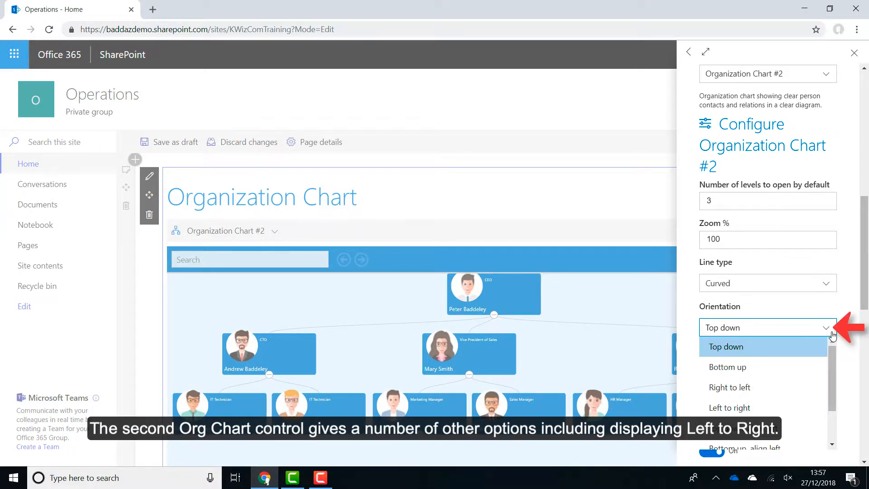
{"action": "left_click_drag", "start_coordinate": [832, 350], "coordinate": [832, 383]}
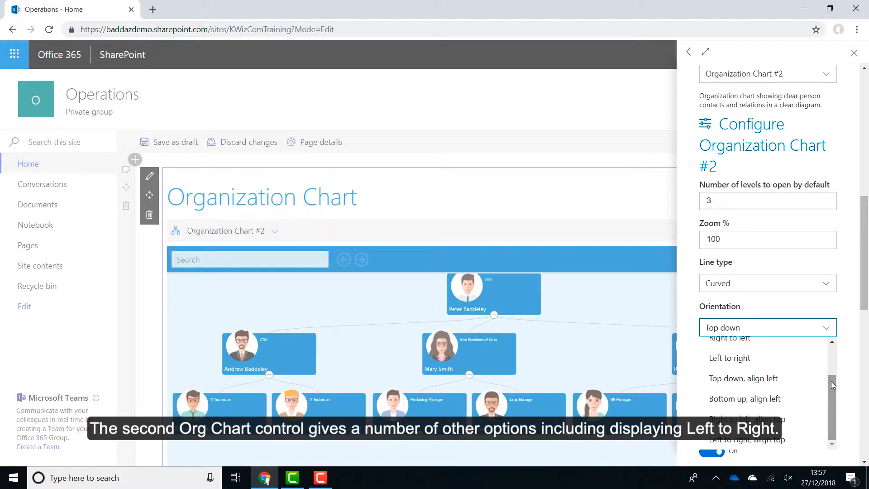
{"action": "left_click", "coordinate": [780, 367]}
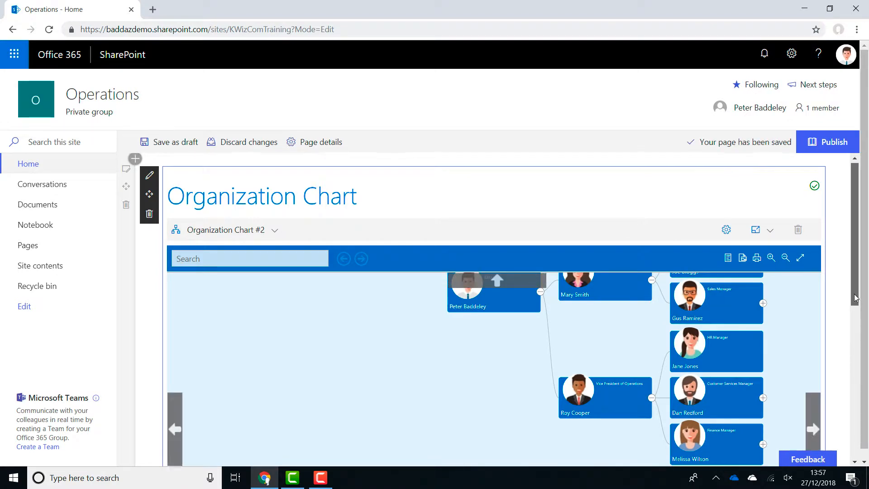
{"action": "scroll", "coordinate": [855, 316], "scroll_direction": "down", "scroll_amount": 2}
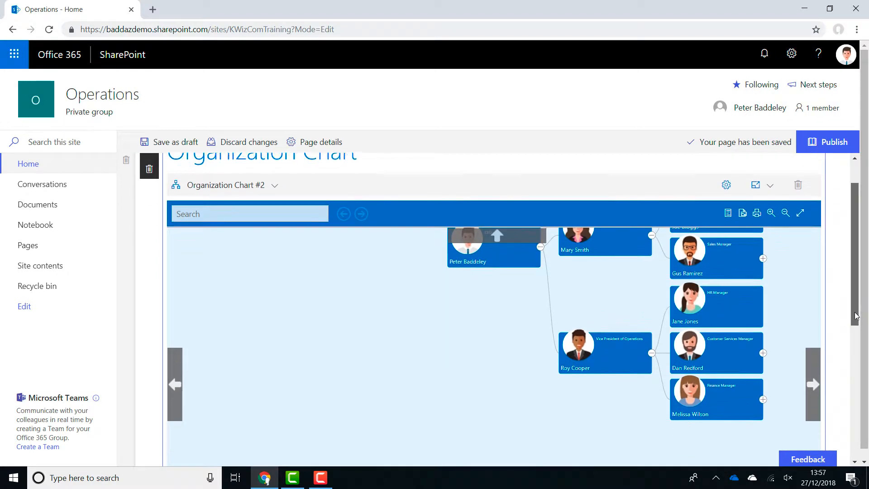
{"action": "mouse_move", "coordinate": [854, 313]}
{"action": "left_mouse_down"}
{"action": "mouse_move", "coordinate": [855, 322]}
{"action": "mouse_move", "coordinate": [855, 309]}
{"action": "left_mouse_up"}
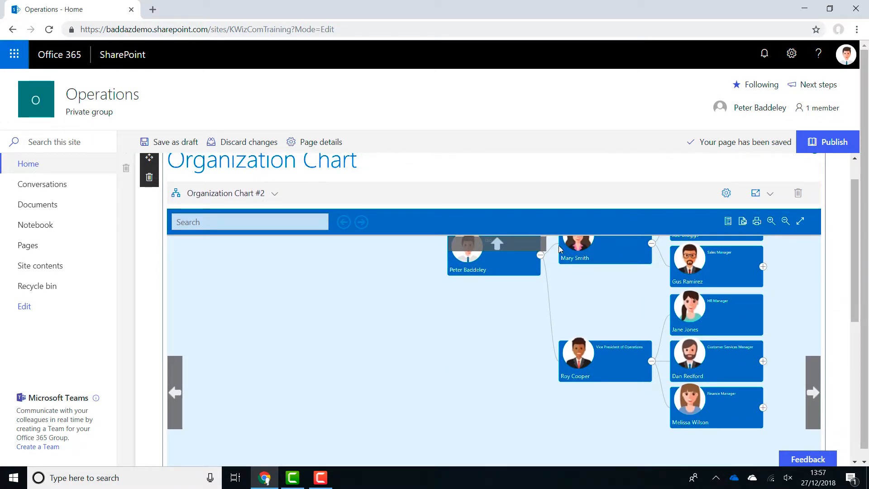
{"action": "left_click", "coordinate": [510, 245]}
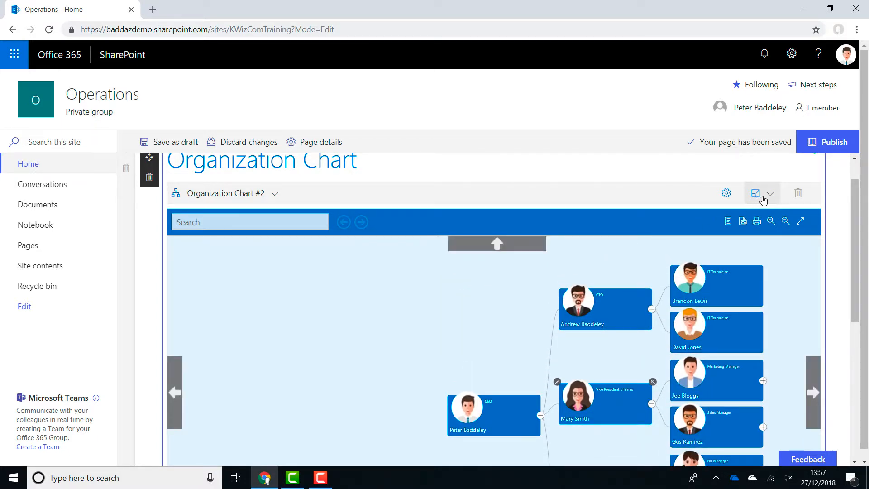
Reopen the settings of Organization Chart #2 and set its orientation back to Top down
{"action": "left_click", "coordinate": [724, 195]}
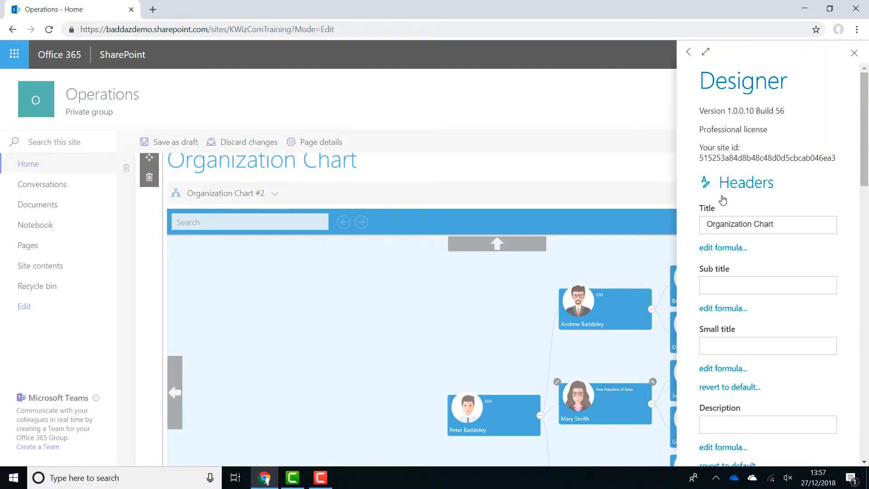
{"action": "left_click_drag", "start_coordinate": [865, 161], "coordinate": [864, 310]}
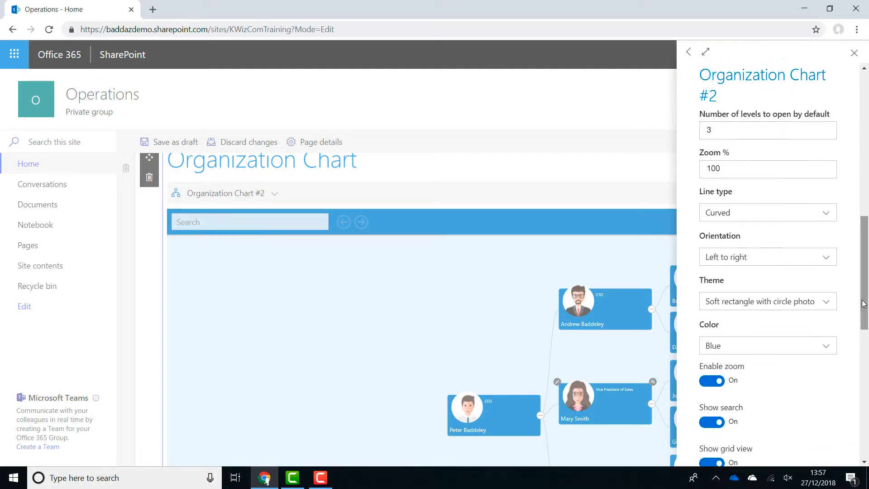
{"action": "left_click", "coordinate": [787, 257]}
{"action": "left_click", "coordinate": [810, 277]}
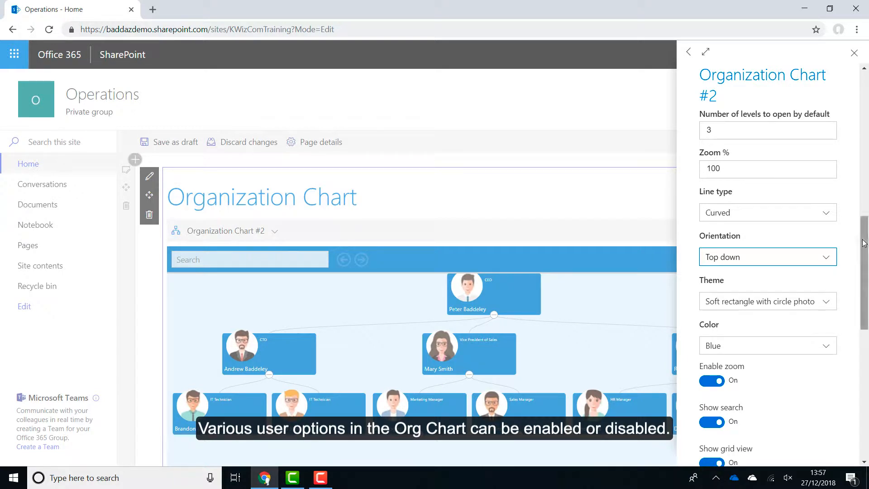
Turn off the export to image and print options of Organization Chart #2 and close the settings
{"action": "left_click_drag", "start_coordinate": [860, 245], "coordinate": [863, 286]}
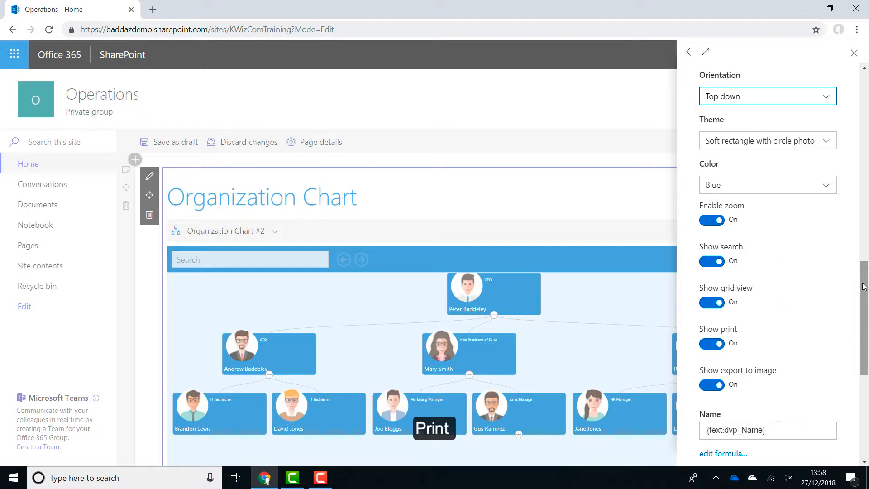
{"action": "left_click", "coordinate": [709, 387]}
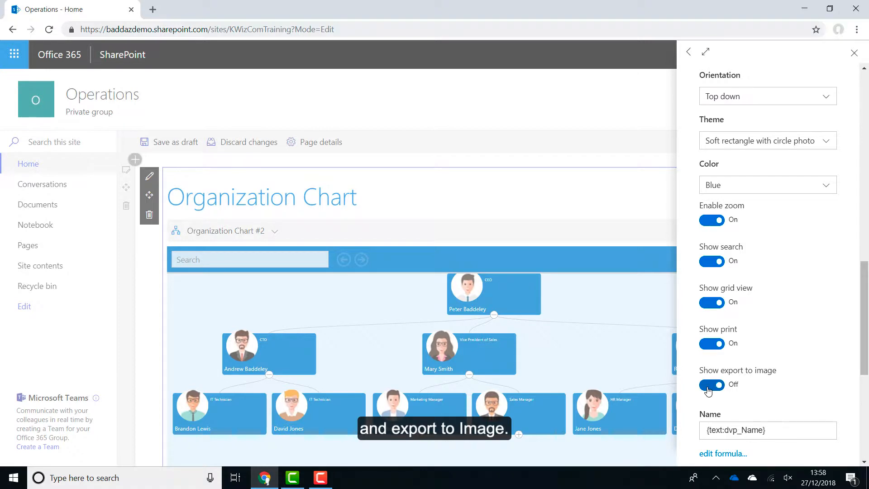
{"action": "left_click", "coordinate": [715, 345]}
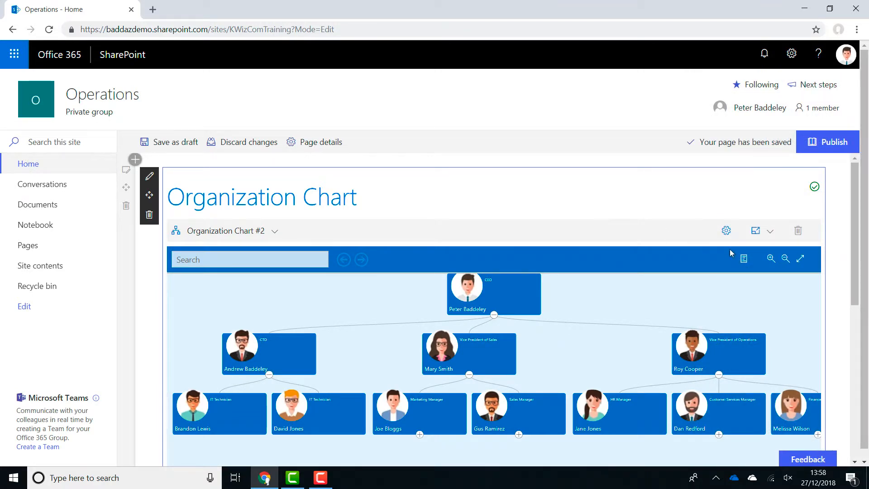
Reopen the settings of Organization Chart #2 and set its theme to Soft rectangle with hexagon photo
{"action": "left_click", "coordinate": [726, 230]}
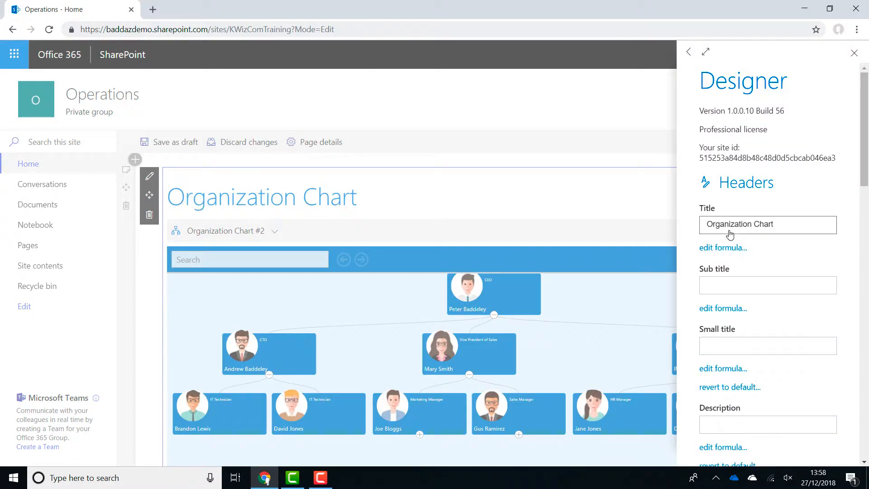
{"action": "left_click_drag", "start_coordinate": [866, 181], "coordinate": [860, 340]}
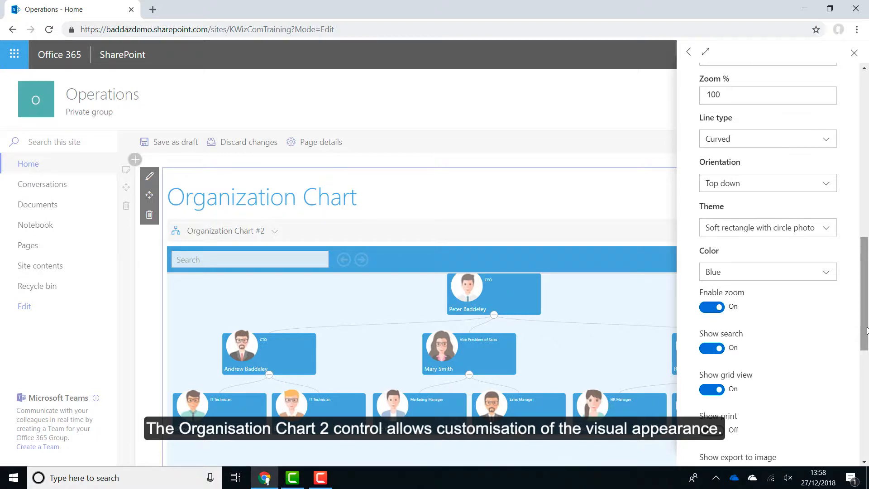
{"action": "left_click", "coordinate": [826, 229]}
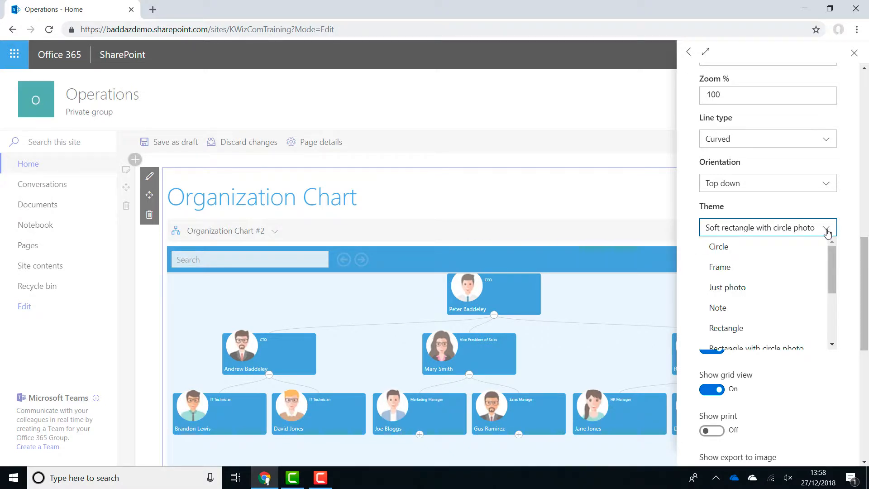
{"action": "left_click_drag", "start_coordinate": [830, 255], "coordinate": [833, 307]}
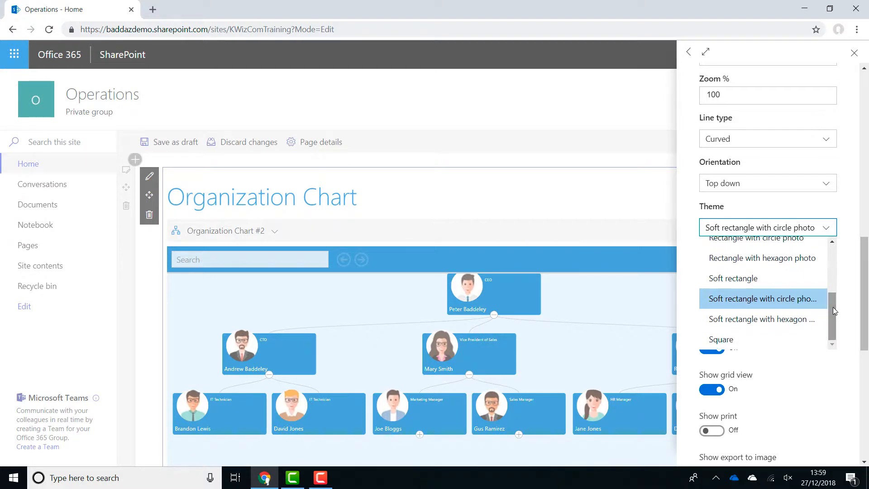
{"action": "left_click", "coordinate": [809, 319]}
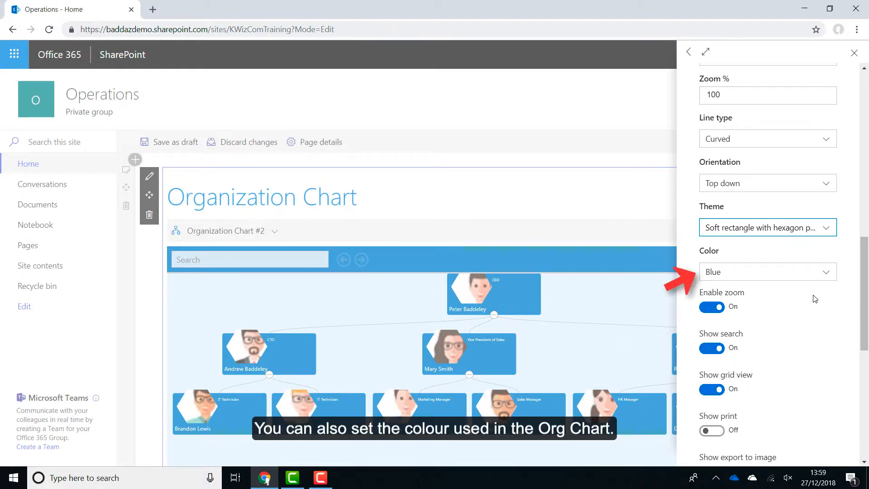
Set the color of Organization Chart #2 to Grey and close the settings
{"action": "left_click", "coordinate": [817, 275]}
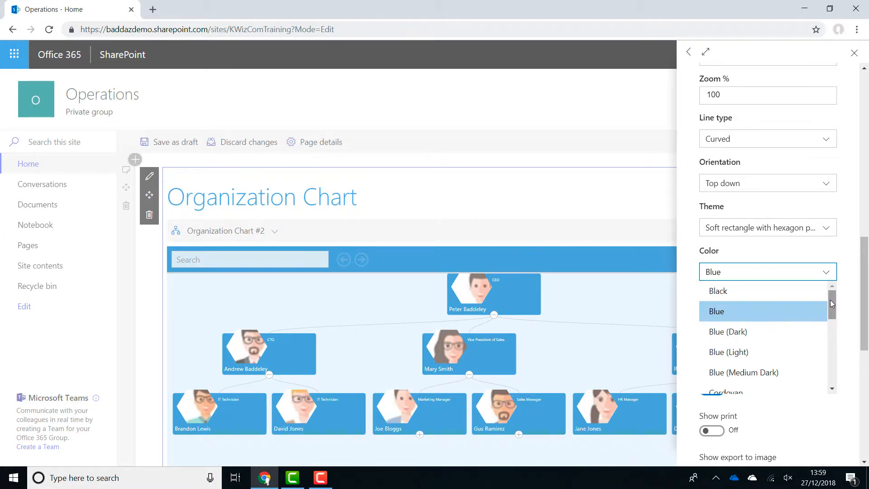
{"action": "left_click_drag", "start_coordinate": [830, 299], "coordinate": [827, 325]}
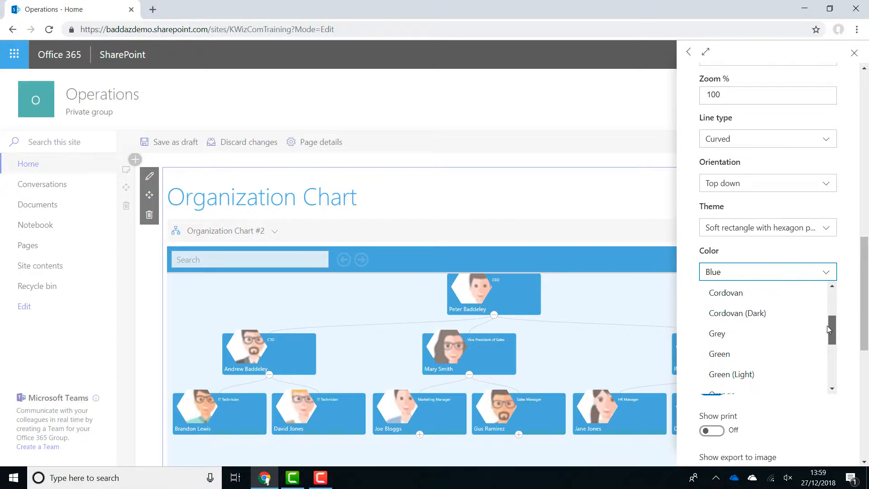
{"action": "left_click", "coordinate": [800, 333]}
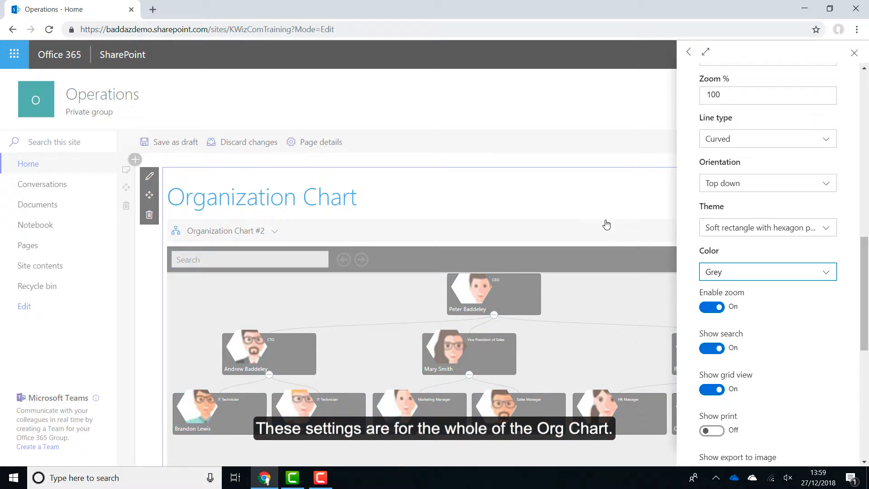
{"action": "left_click", "coordinate": [605, 193]}
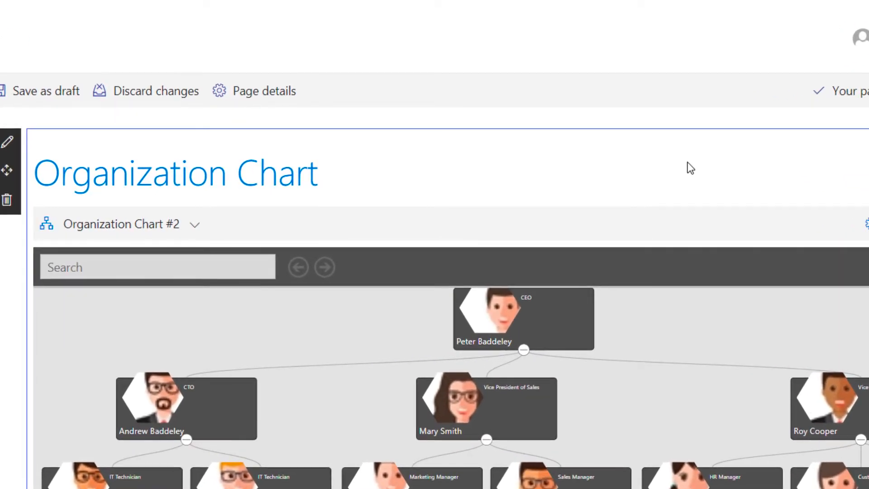
Configure the Vice President of Sales card individually, setting its color to Blue (Dark)
{"action": "mouse_move", "coordinate": [530, 392]}
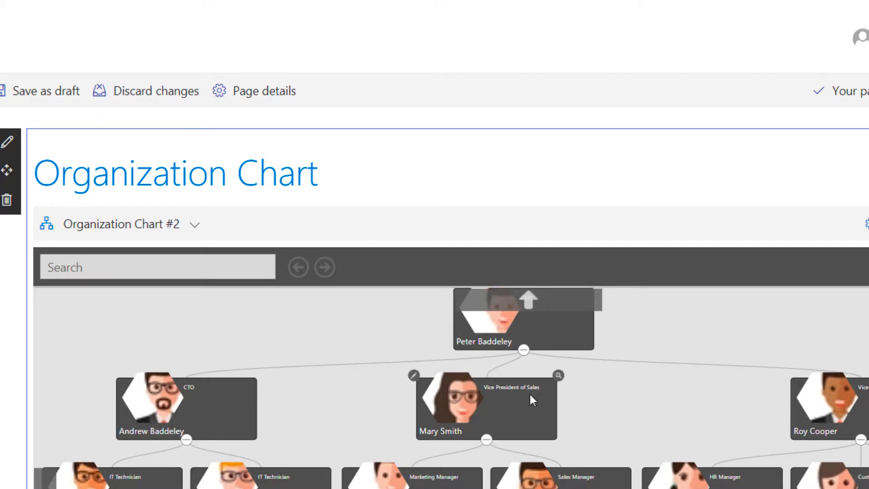
{"action": "left_click", "coordinate": [413, 376]}
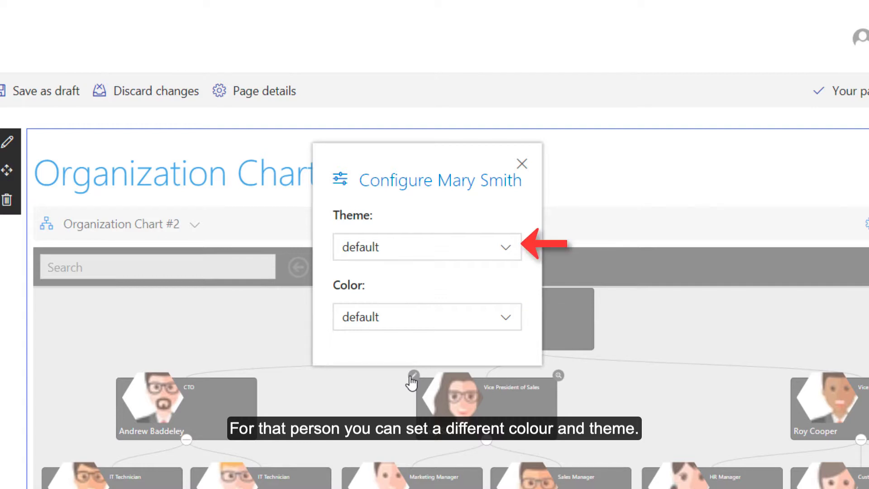
{"action": "left_click", "coordinate": [430, 329]}
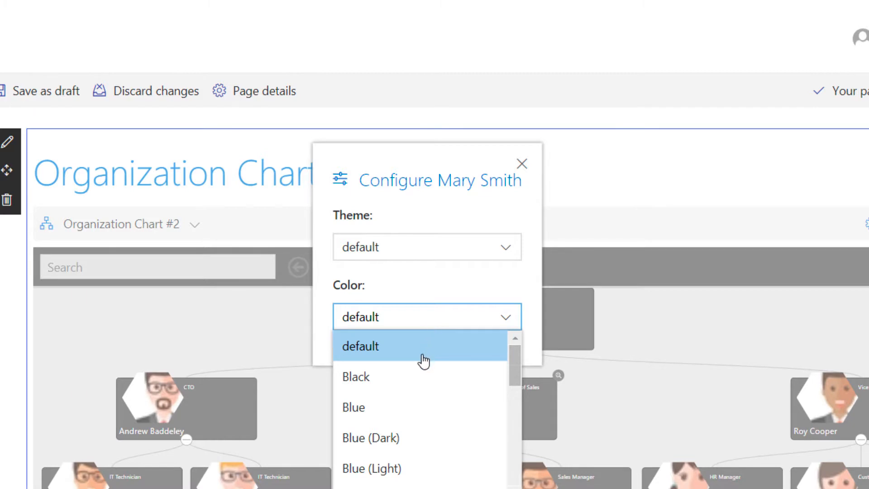
{"action": "left_click", "coordinate": [387, 437]}
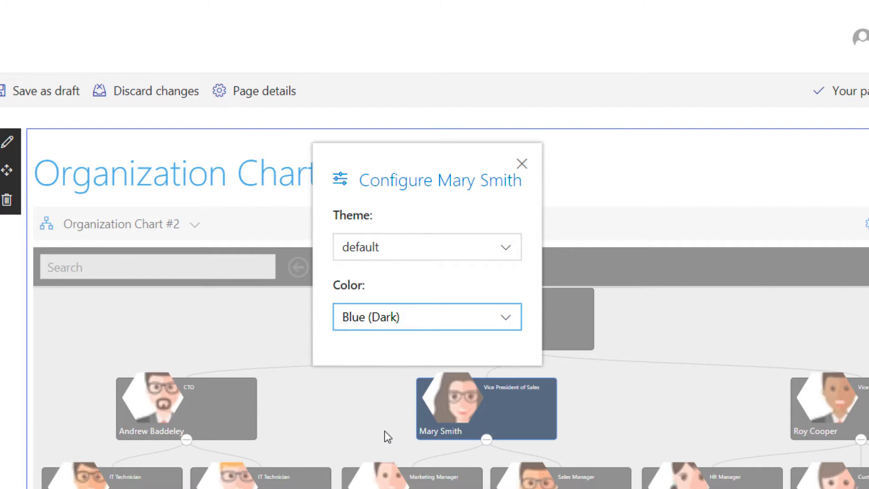
Try the Frame theme on the Vice President of Sales card, set it to Note instead, and close the card's configuration
{"action": "left_click", "coordinate": [463, 255]}
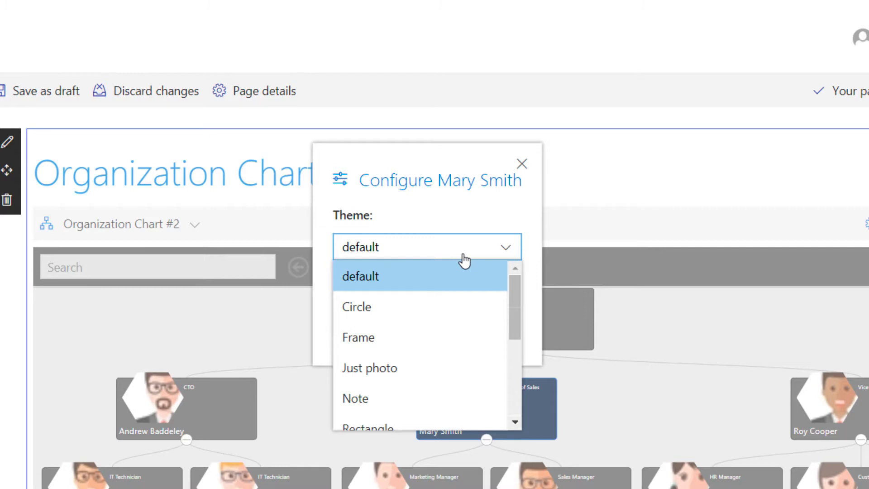
{"action": "left_click", "coordinate": [445, 333]}
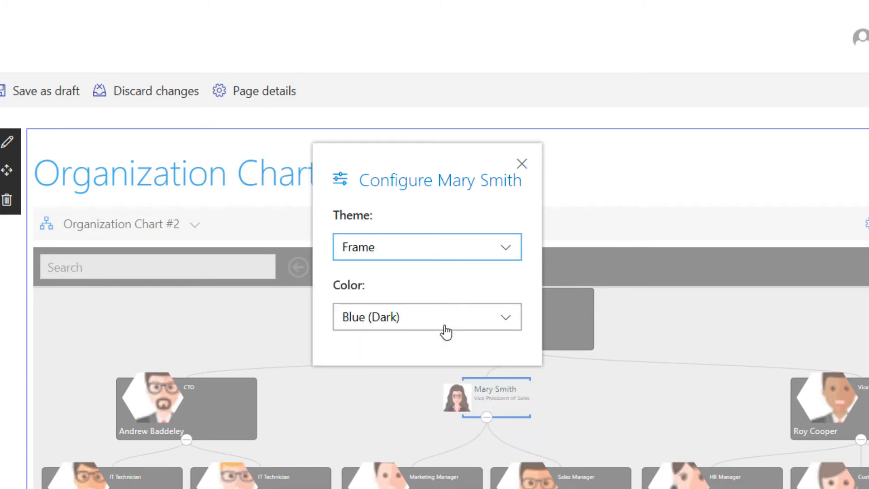
{"action": "left_click", "coordinate": [462, 260]}
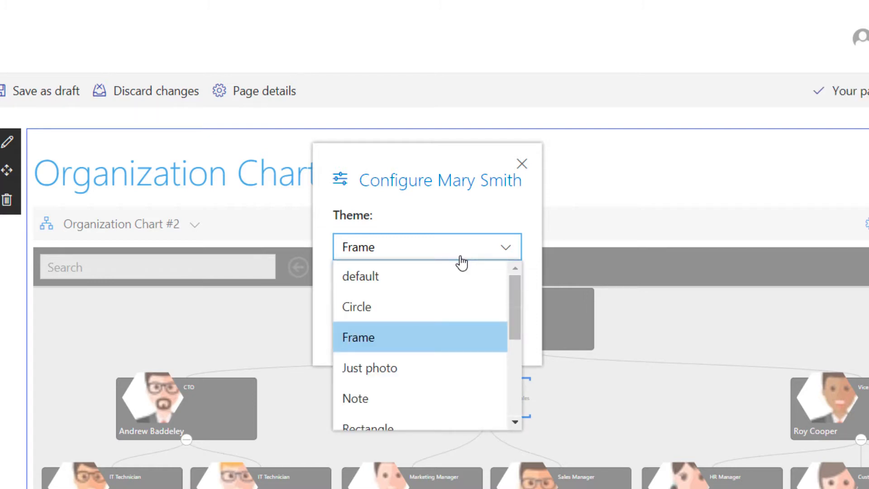
{"action": "left_click", "coordinate": [406, 394]}
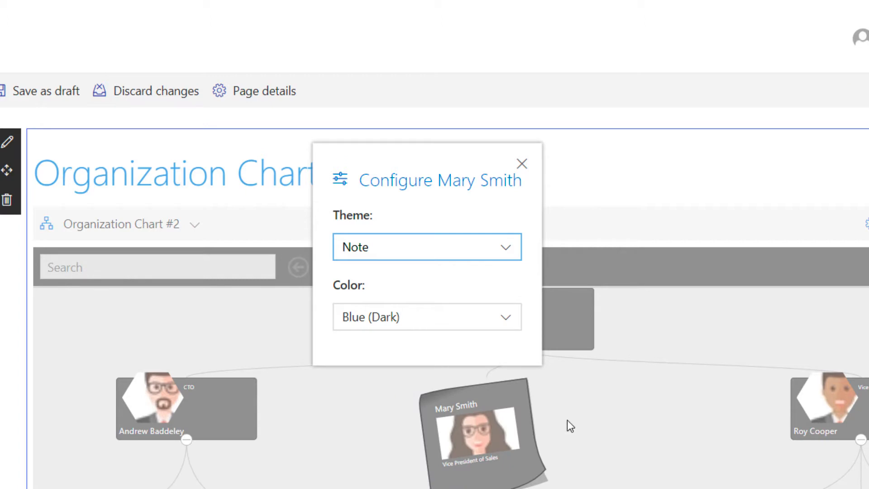
{"action": "left_click", "coordinate": [634, 417]}
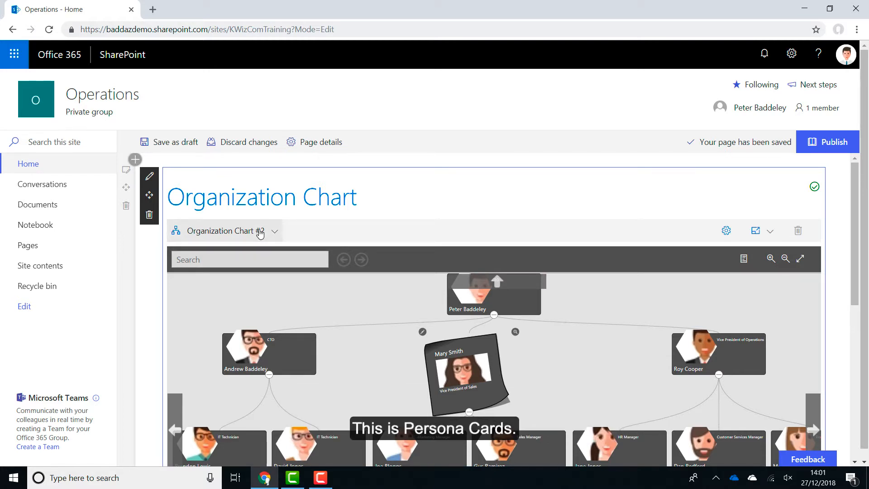
Switch the control to Persona Cards and open its configuration settings
{"action": "left_click", "coordinate": [260, 231]}
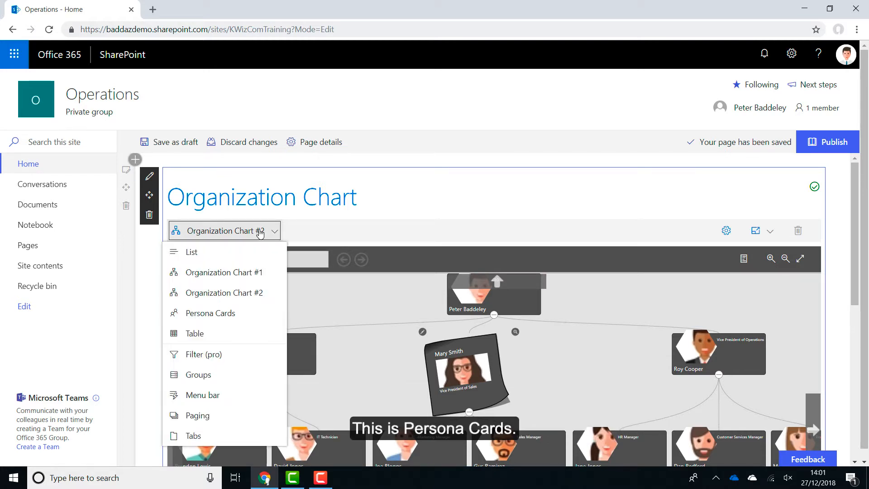
{"action": "left_click", "coordinate": [251, 313]}
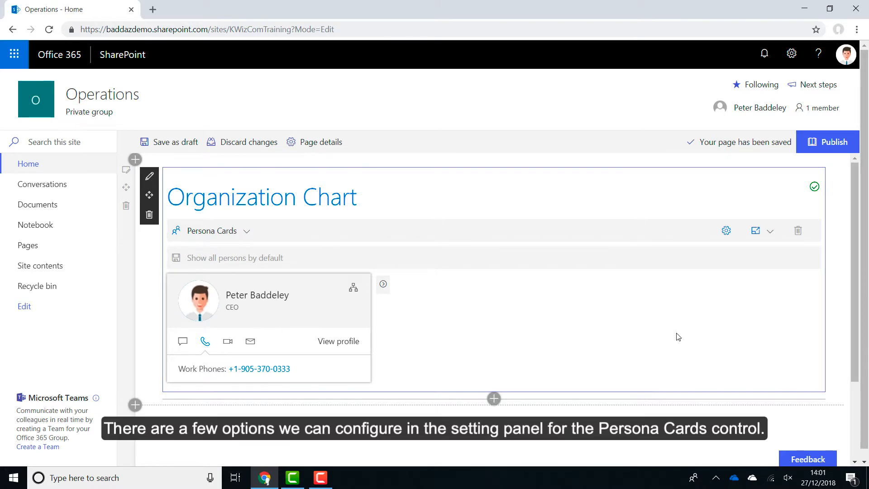
{"action": "left_click", "coordinate": [726, 231]}
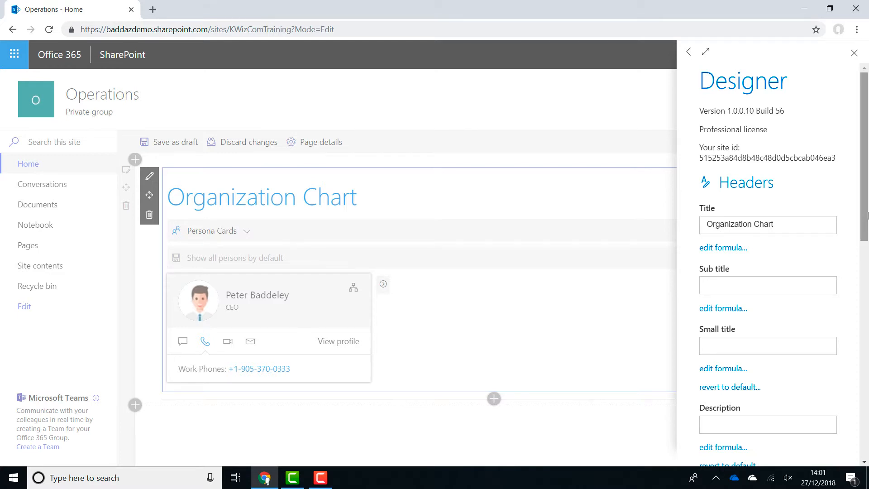
{"action": "left_click_drag", "start_coordinate": [866, 220], "coordinate": [868, 343]}
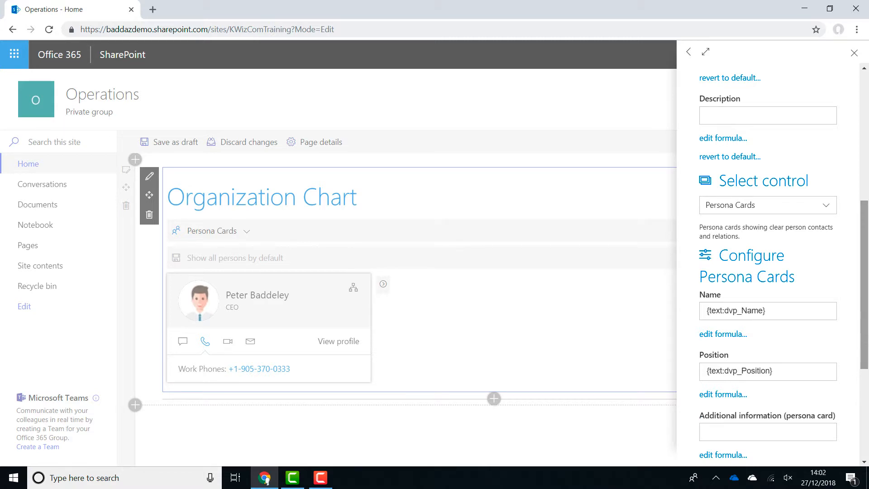
Insert the Office Location item column as the formula for the persona card's additional information, and close the editor and settings
{"action": "left_click", "coordinate": [738, 459]}
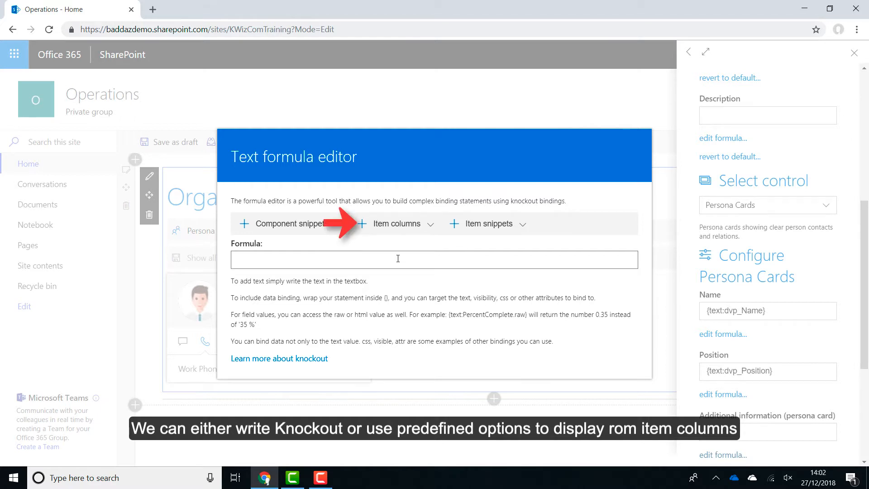
{"action": "left_click", "coordinate": [408, 231]}
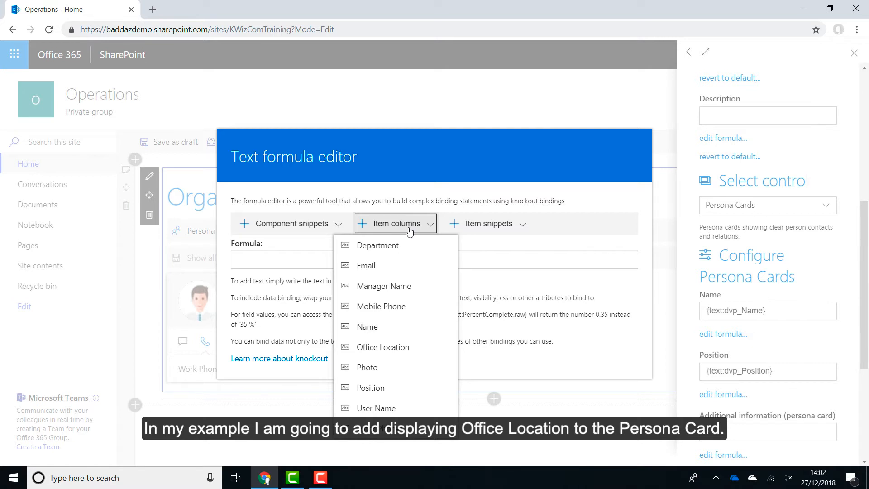
{"action": "left_click", "coordinate": [400, 347]}
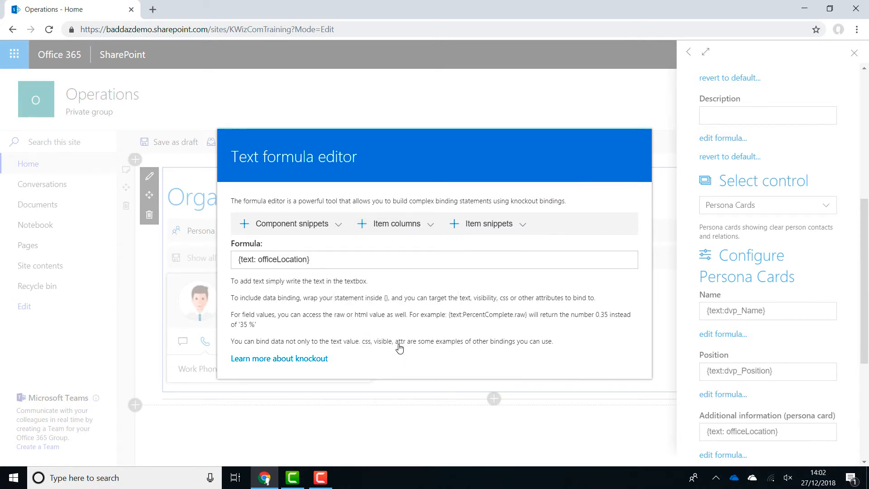
{"action": "left_click", "coordinate": [669, 387]}
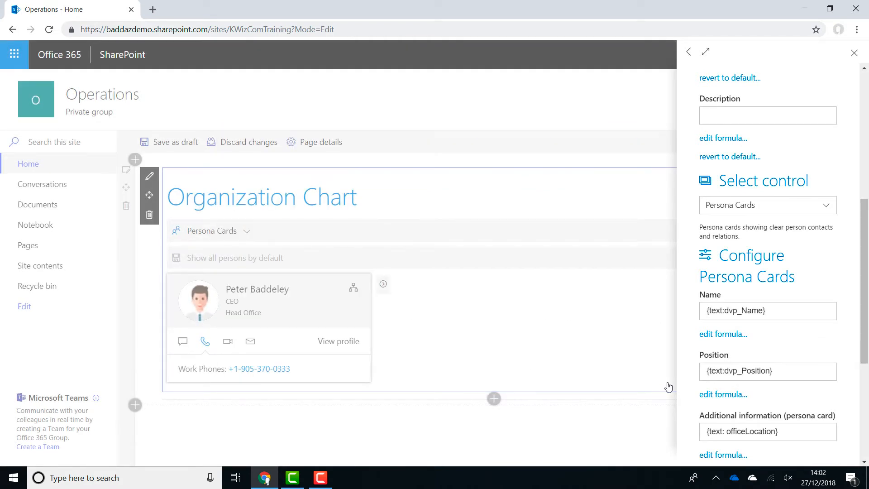
{"action": "left_click", "coordinate": [668, 387]}
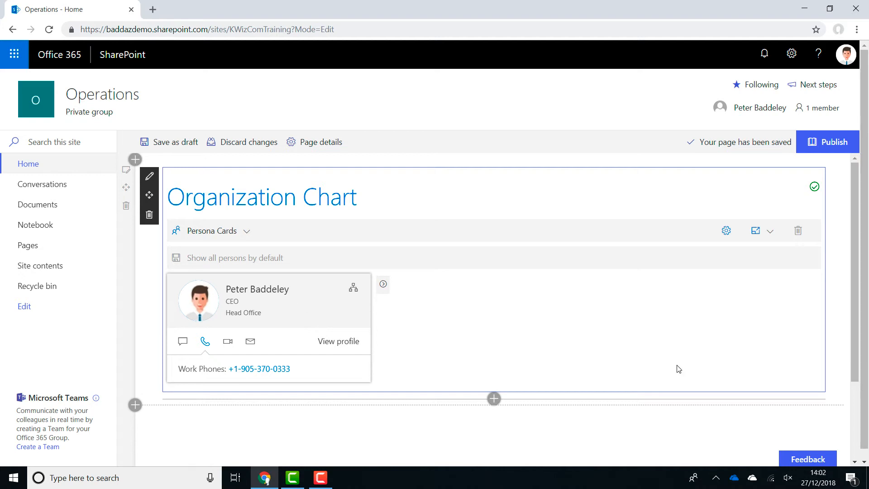
Reopen the Persona Cards settings, set the maximum number of cards to show to 3, and close the settings
{"action": "left_click", "coordinate": [725, 230]}
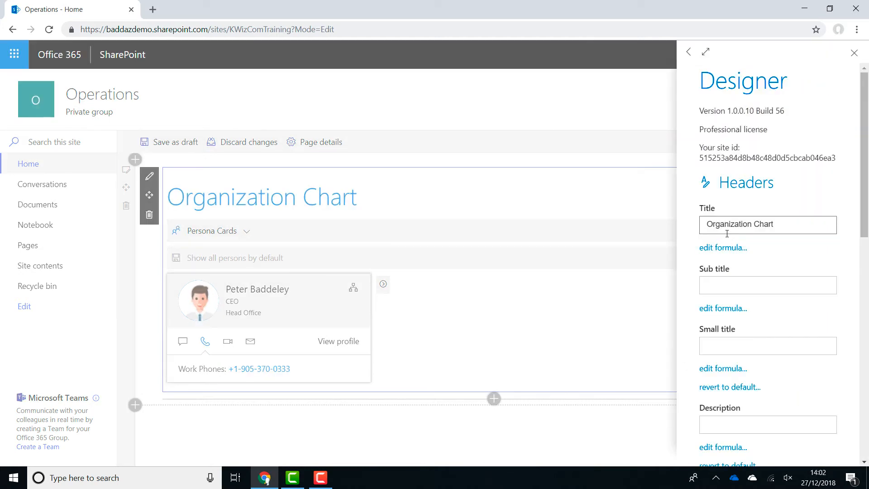
{"action": "left_click_drag", "start_coordinate": [864, 235], "coordinate": [867, 446]}
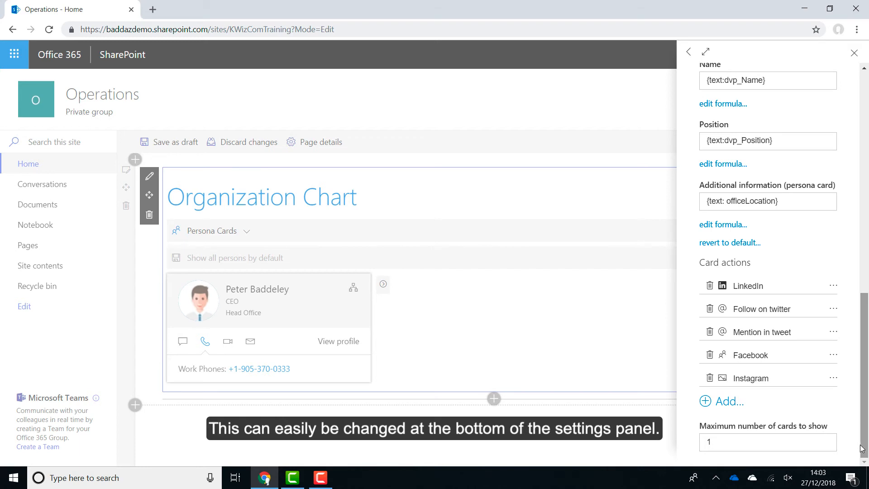
{"action": "left_click", "coordinate": [828, 439]}
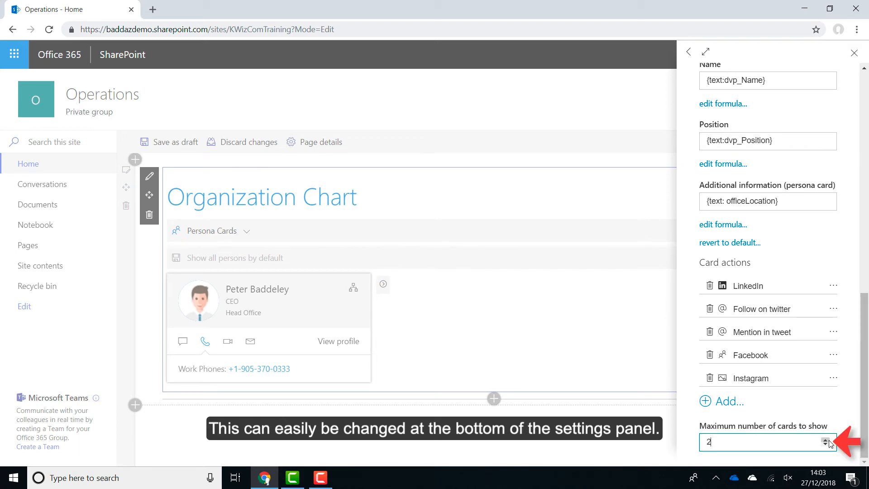
{"action": "left_click", "coordinate": [825, 439]}
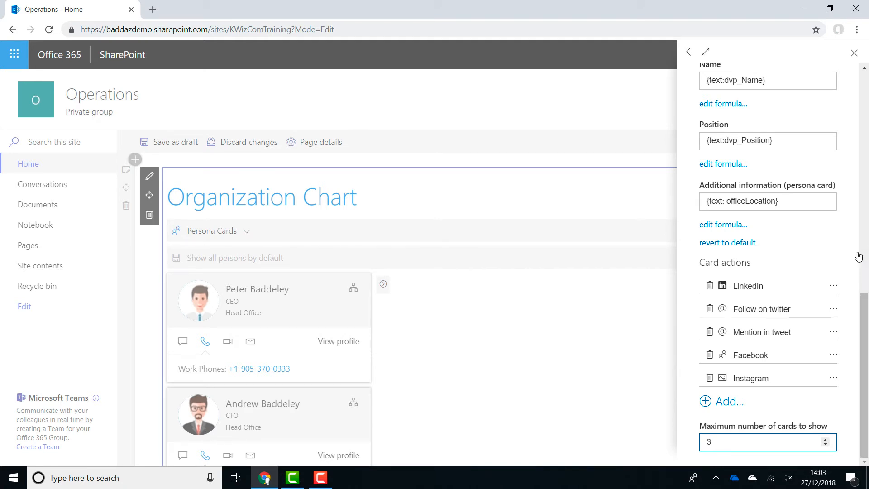
{"action": "left_click", "coordinate": [858, 55]}
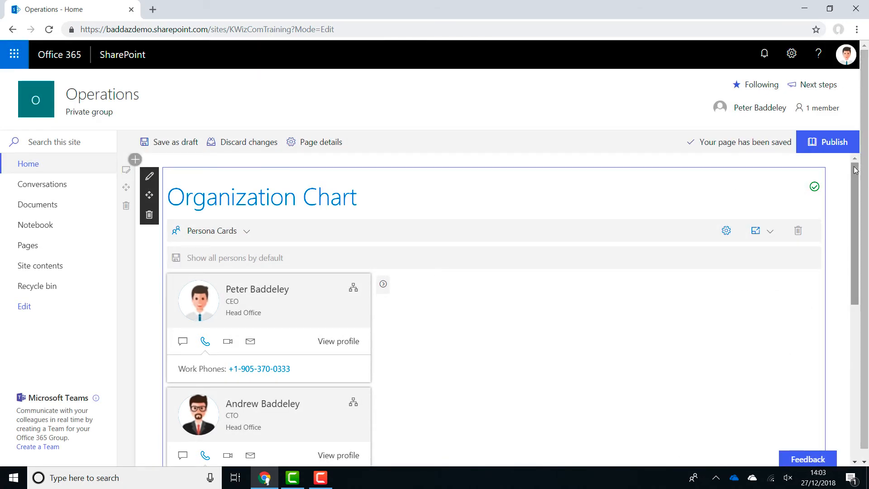
Browse forward to the next set of persona cards and return to the first set
{"action": "mouse_move", "coordinate": [854, 170]}
{"action": "left_mouse_down"}
{"action": "mouse_move", "coordinate": [851, 252]}
{"action": "mouse_move", "coordinate": [868, 177]}
{"action": "left_mouse_up"}
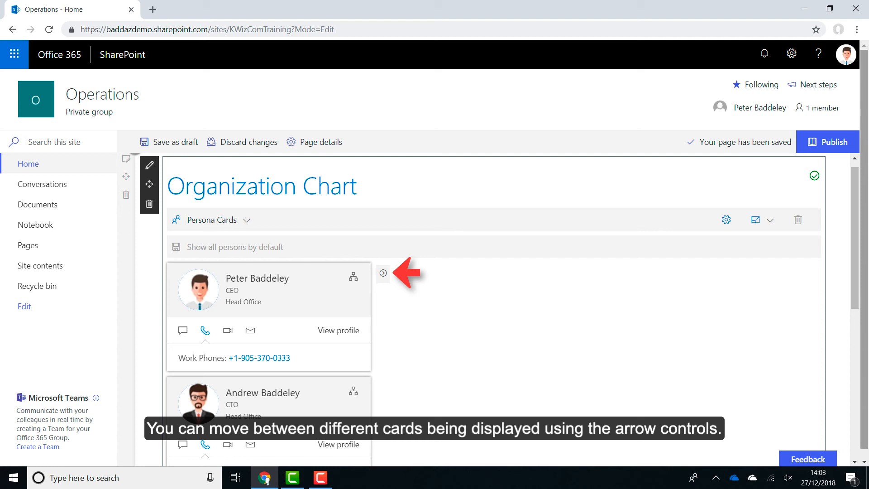
{"action": "left_click", "coordinate": [383, 274]}
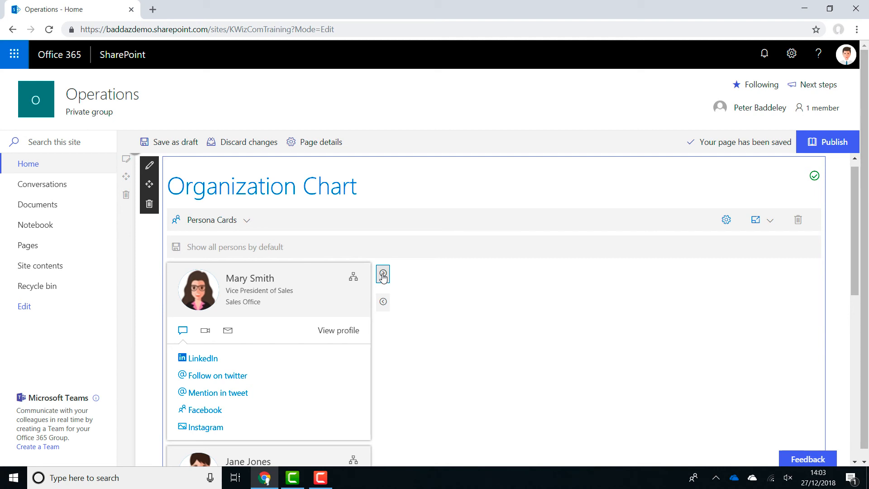
{"action": "left_click", "coordinate": [382, 302]}
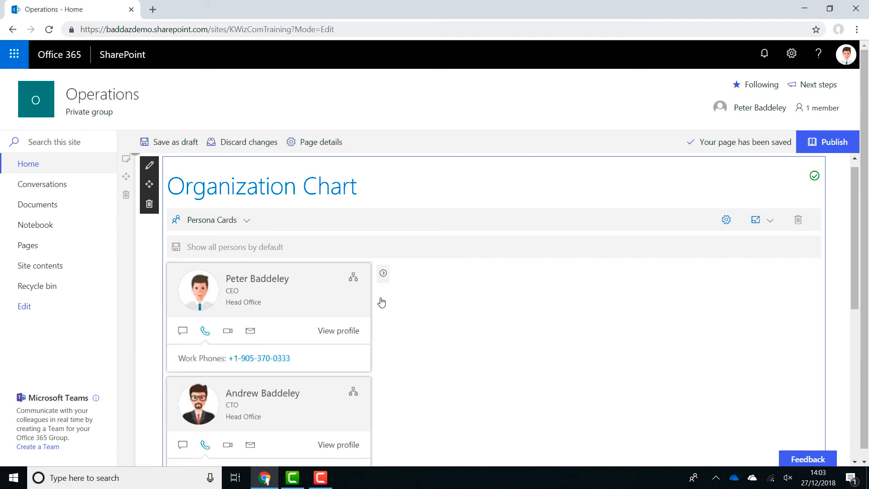